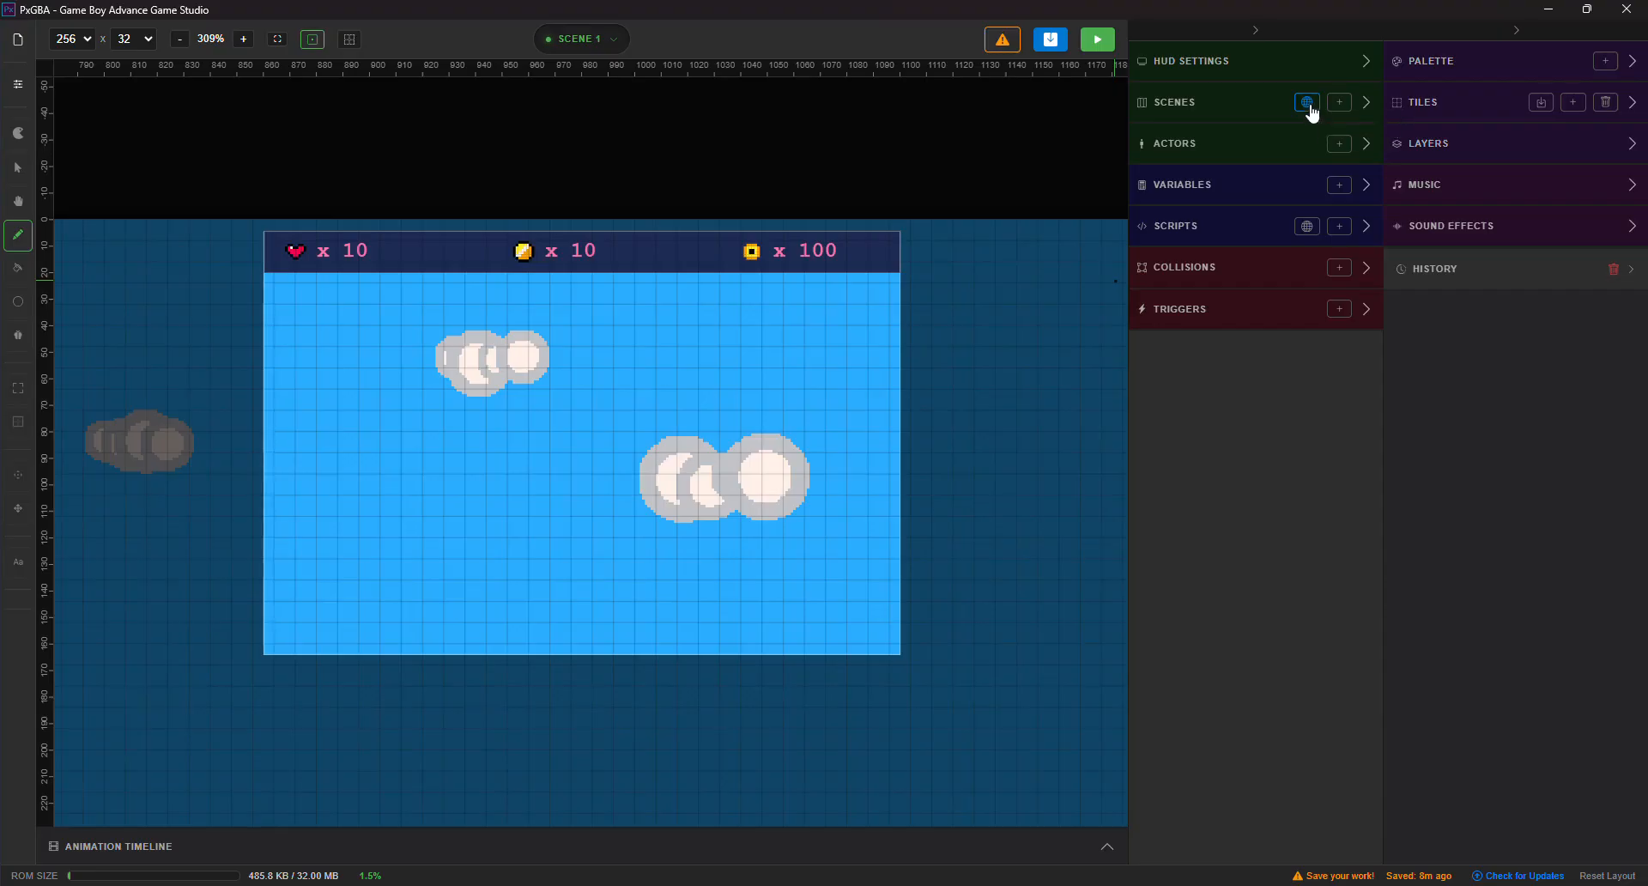
- Open the map overview of all scenes and auto-arrange the scenes in it
click(1307, 103)
scroll(756, 371, down, 5)
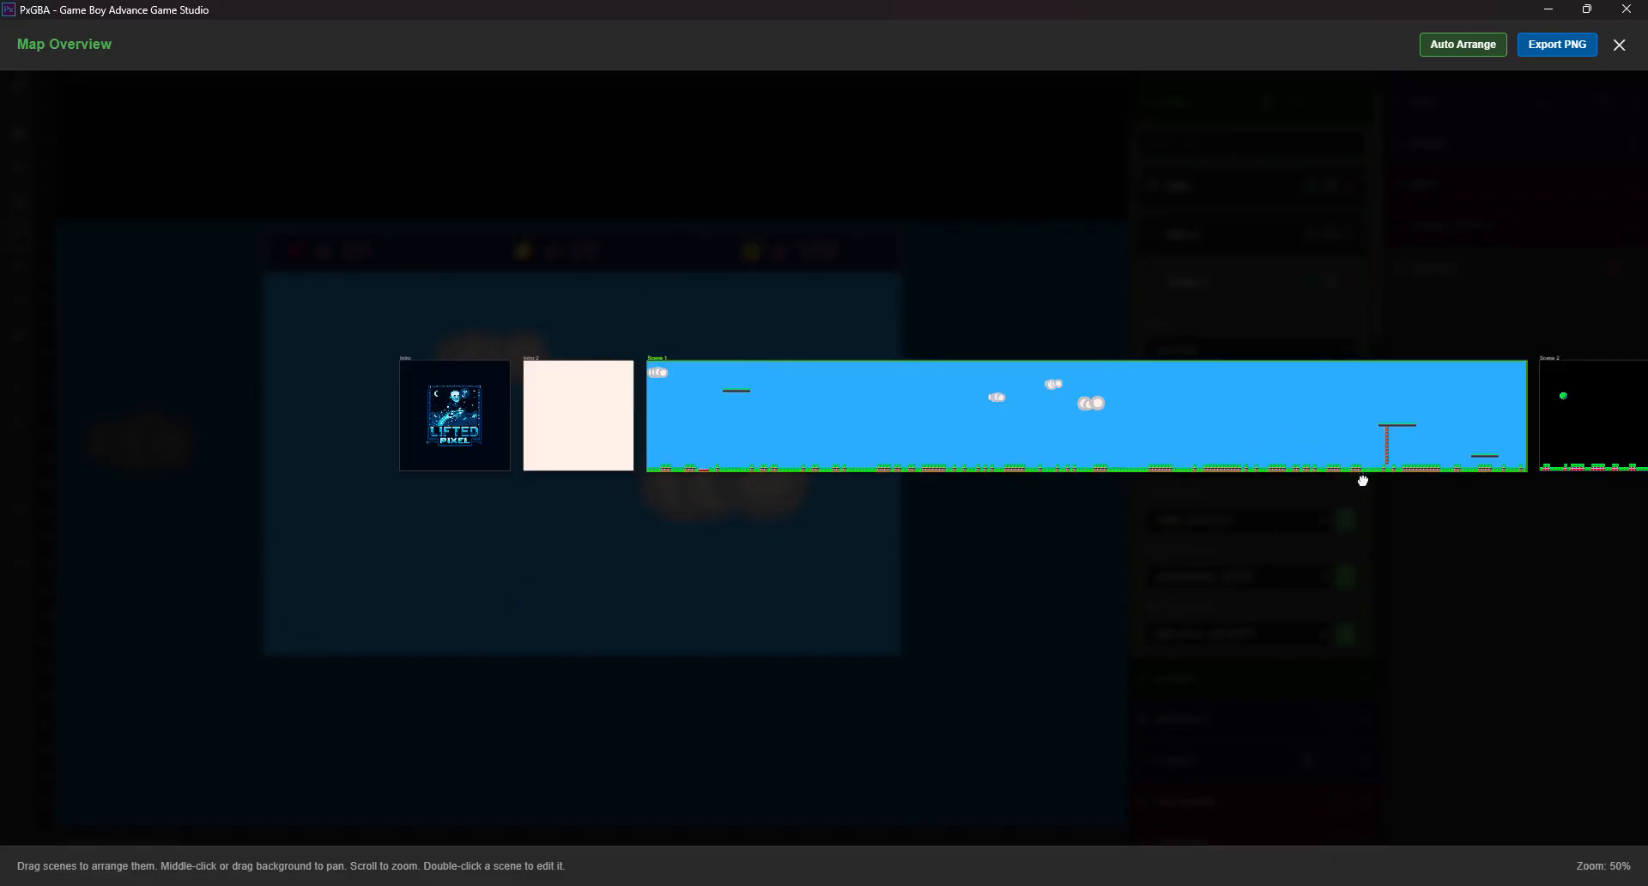
drag(1291, 499, 692, 482)
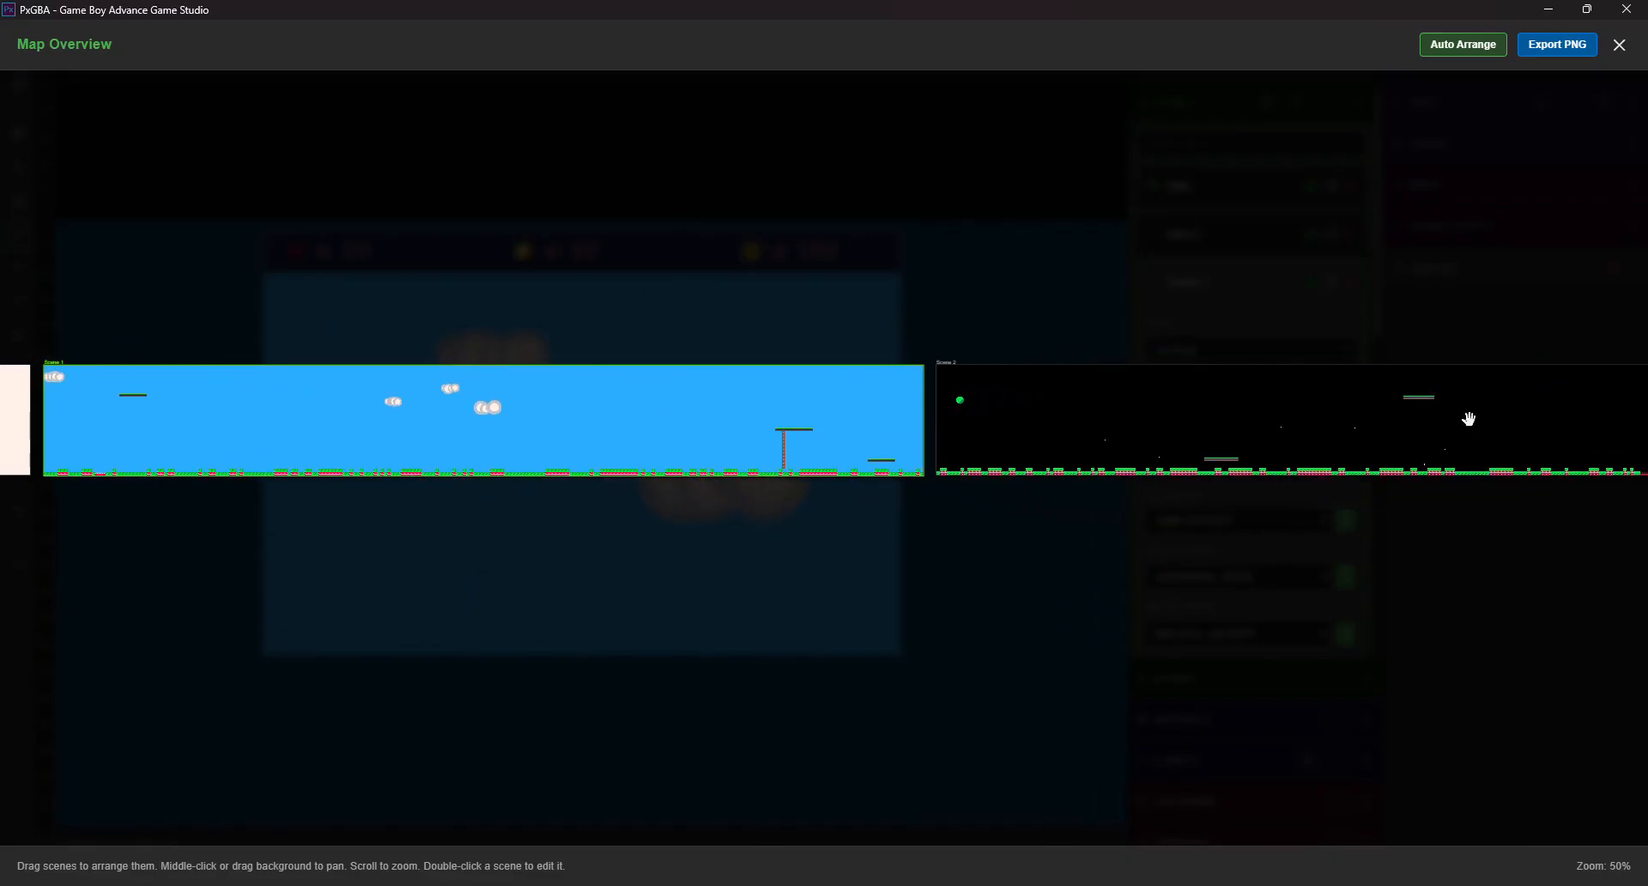
click(1470, 421)
drag(1424, 536, 749, 536)
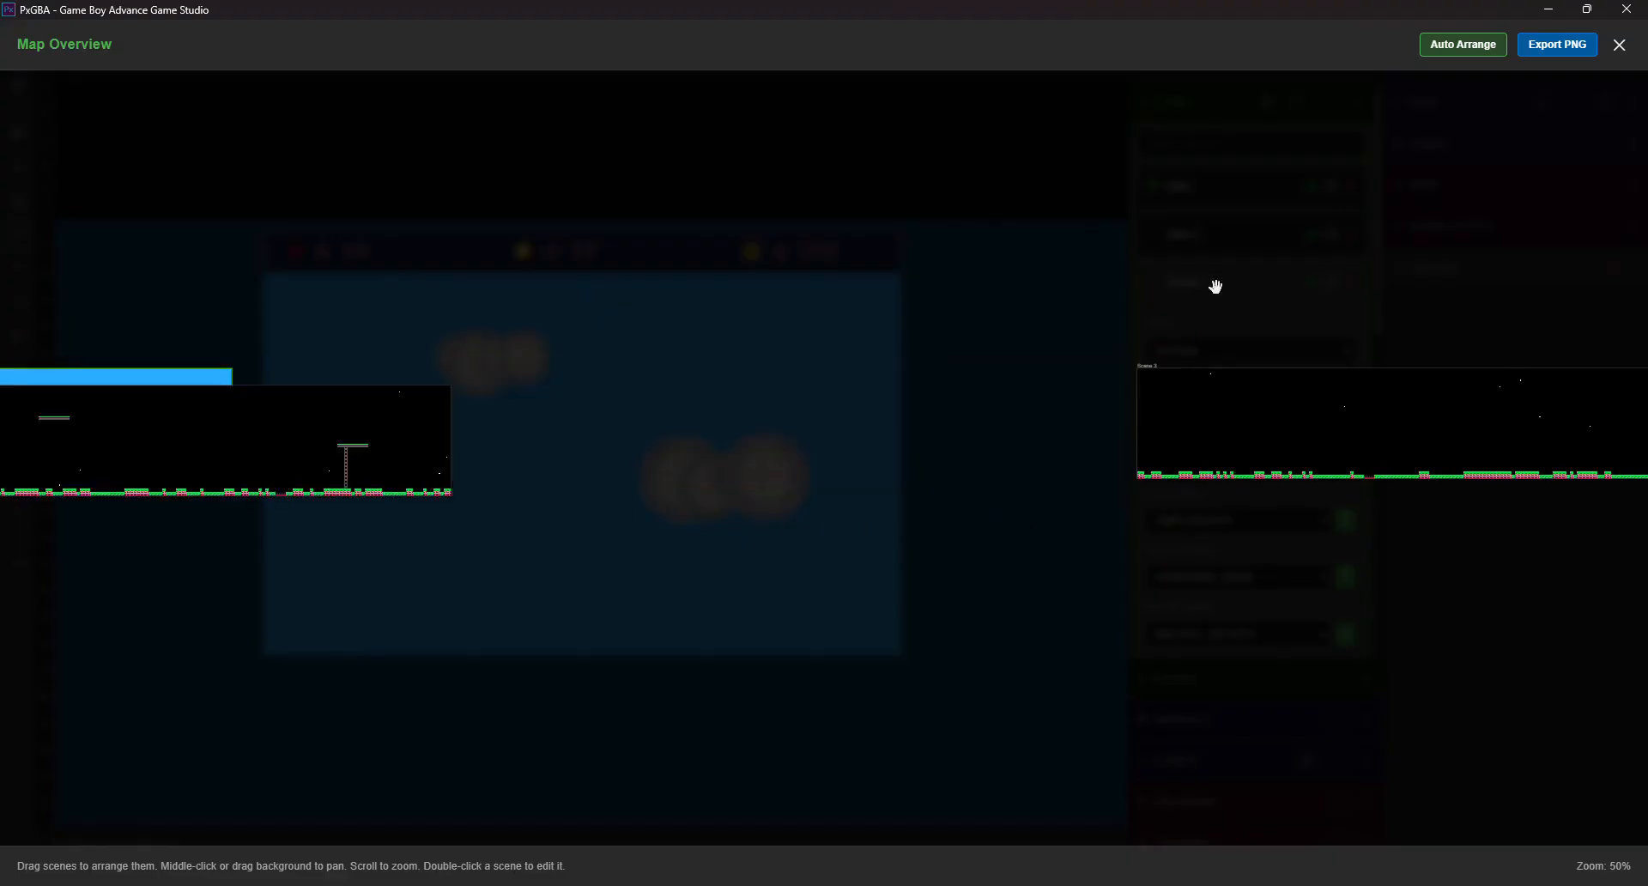
click(307, 427)
click(1484, 51)
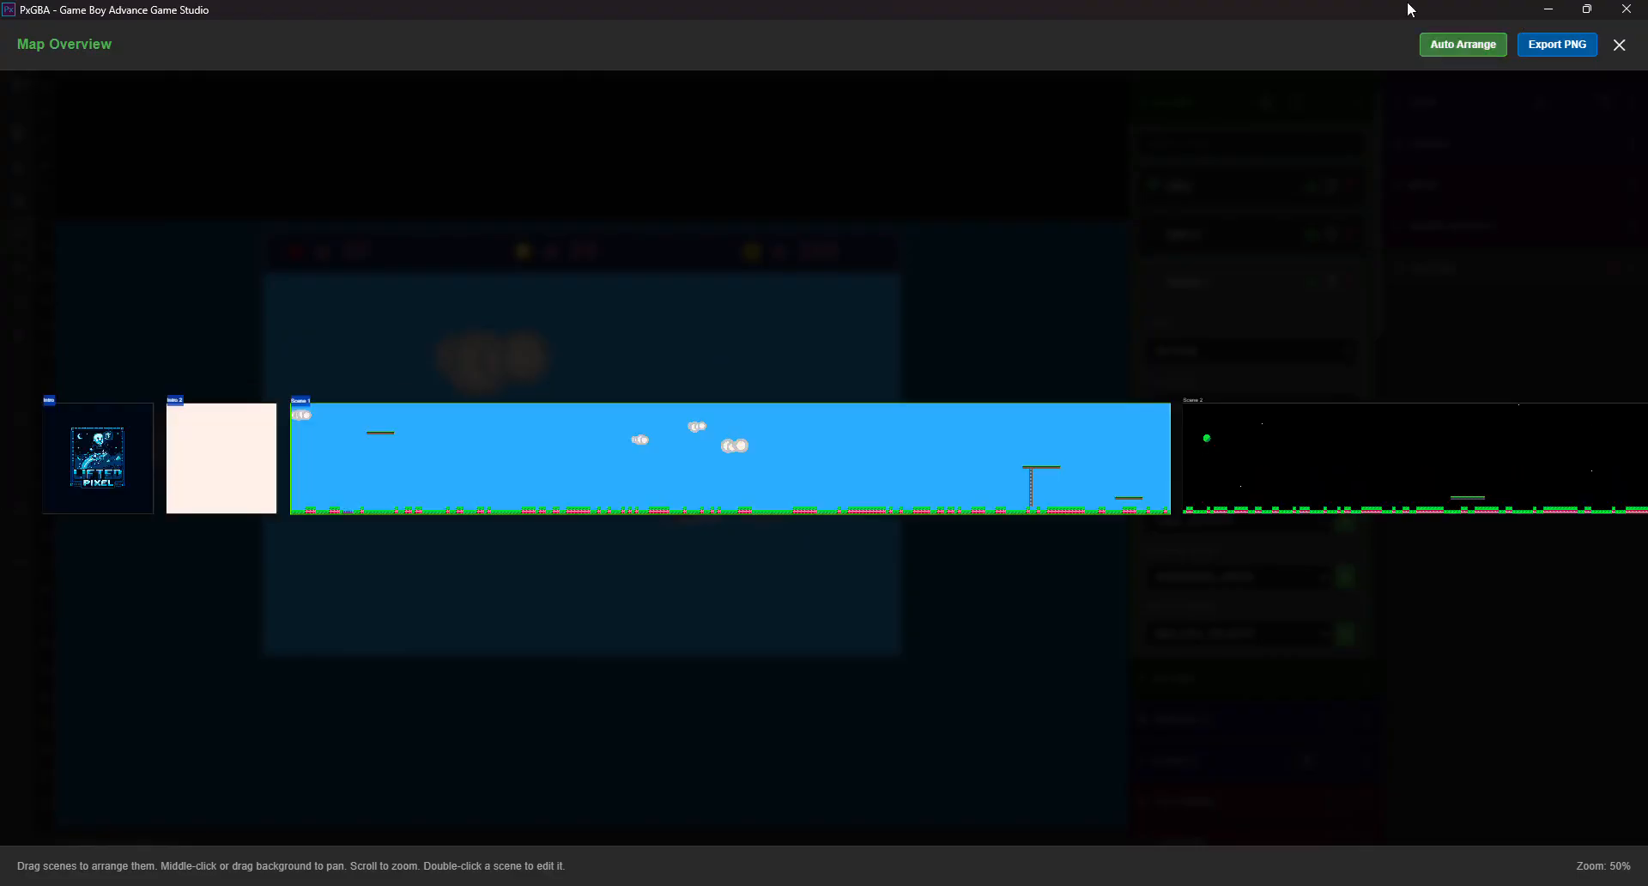
- Examine the arranged scenes in the map overview, from Scene 1 through to the pause screen, and close the overview
drag(1431, 632, 703, 626)
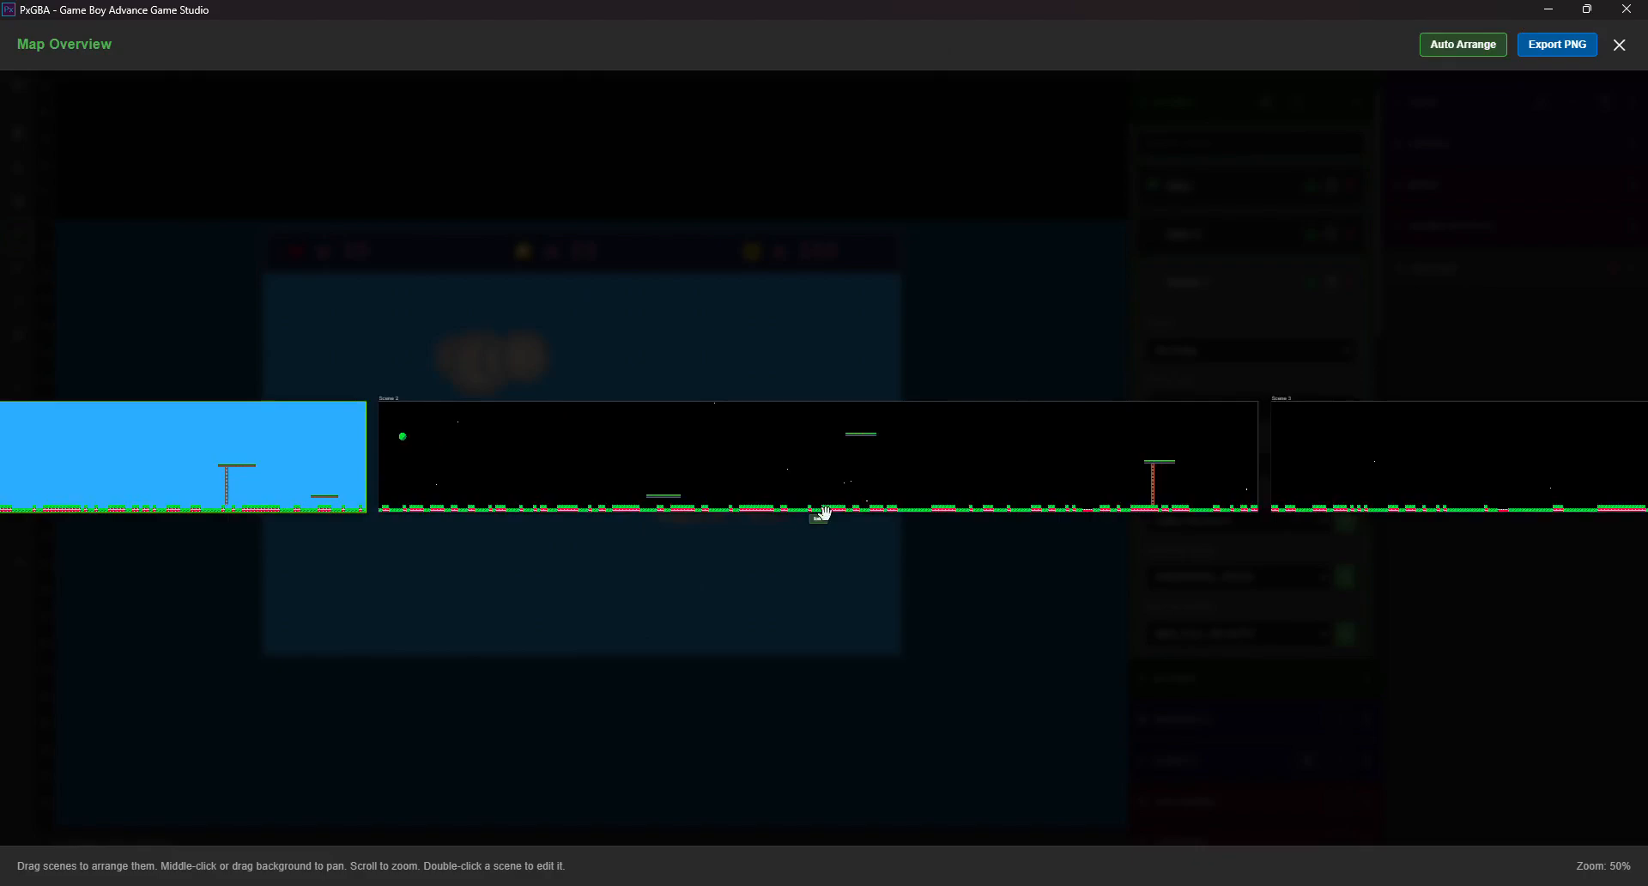
mouse_move(827, 489)
drag(1239, 592, 603, 589)
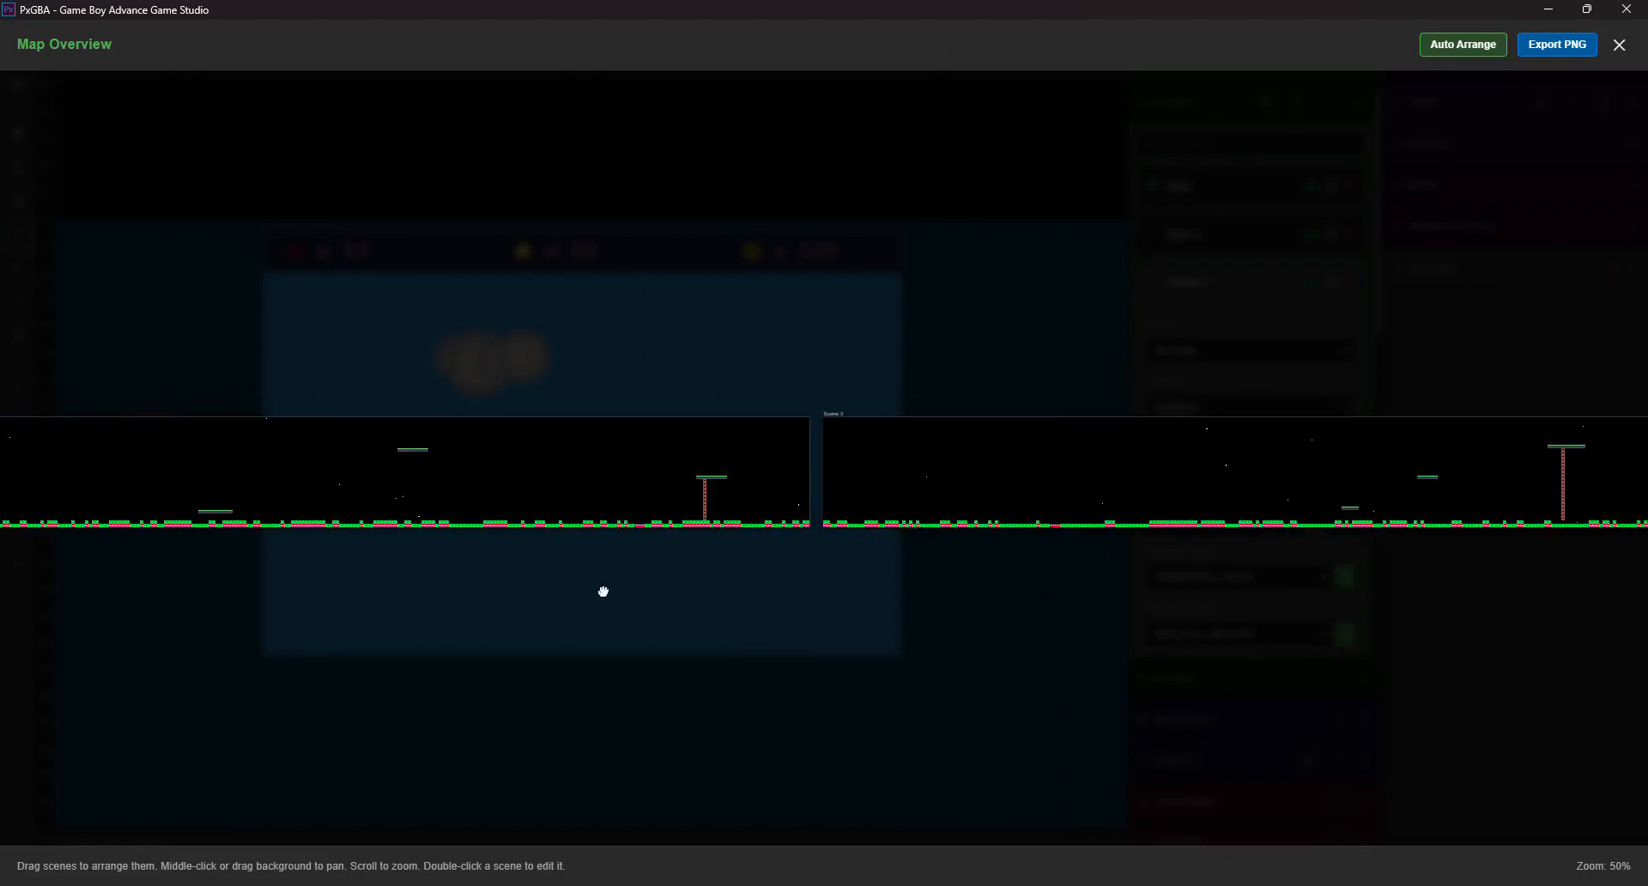
drag(1413, 604, 647, 581)
drag(1464, 581, 677, 600)
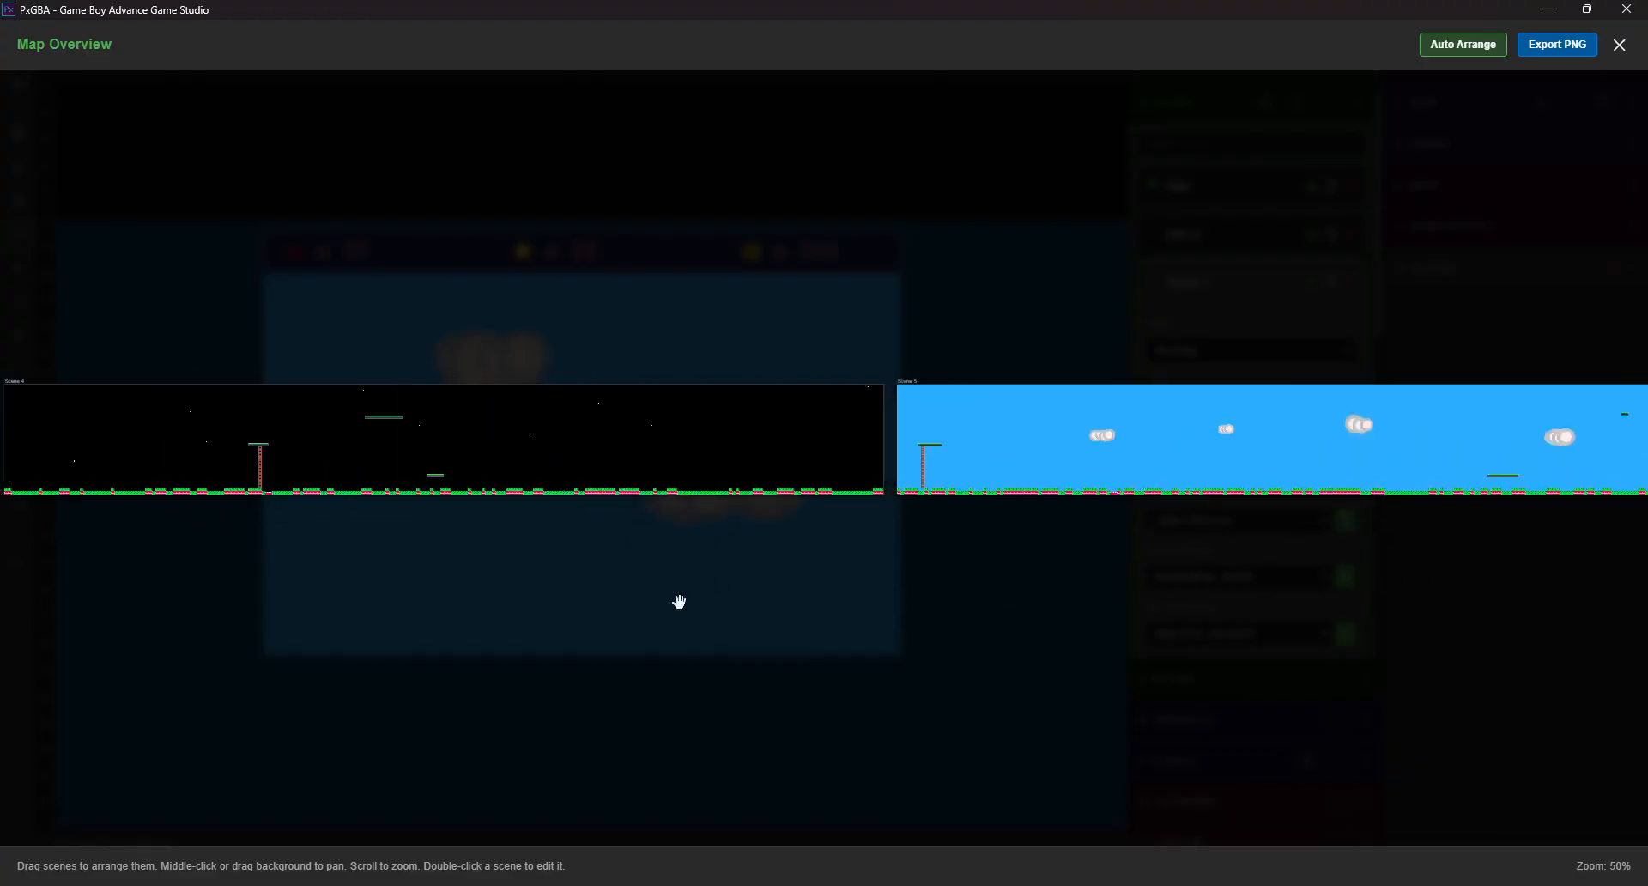
drag(1526, 576, 678, 592)
mouse_move(1425, 602)
mouse_down()
mouse_move(769, 596)
mouse_move(832, 622)
mouse_up()
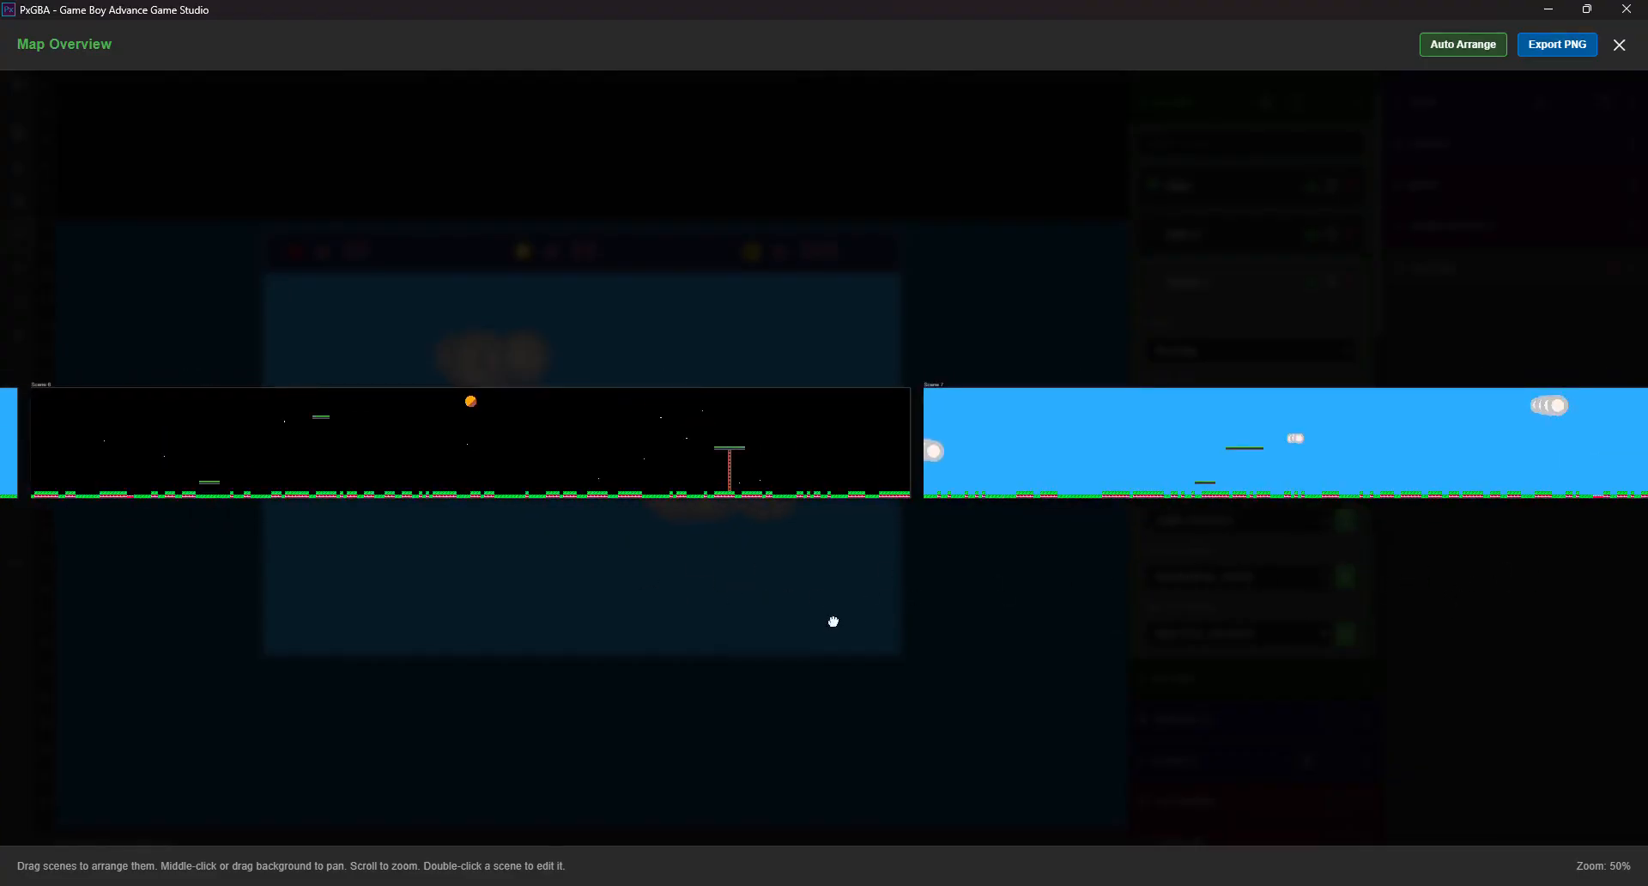
drag(1362, 631, 860, 693)
drag(1446, 673, 1309, 574)
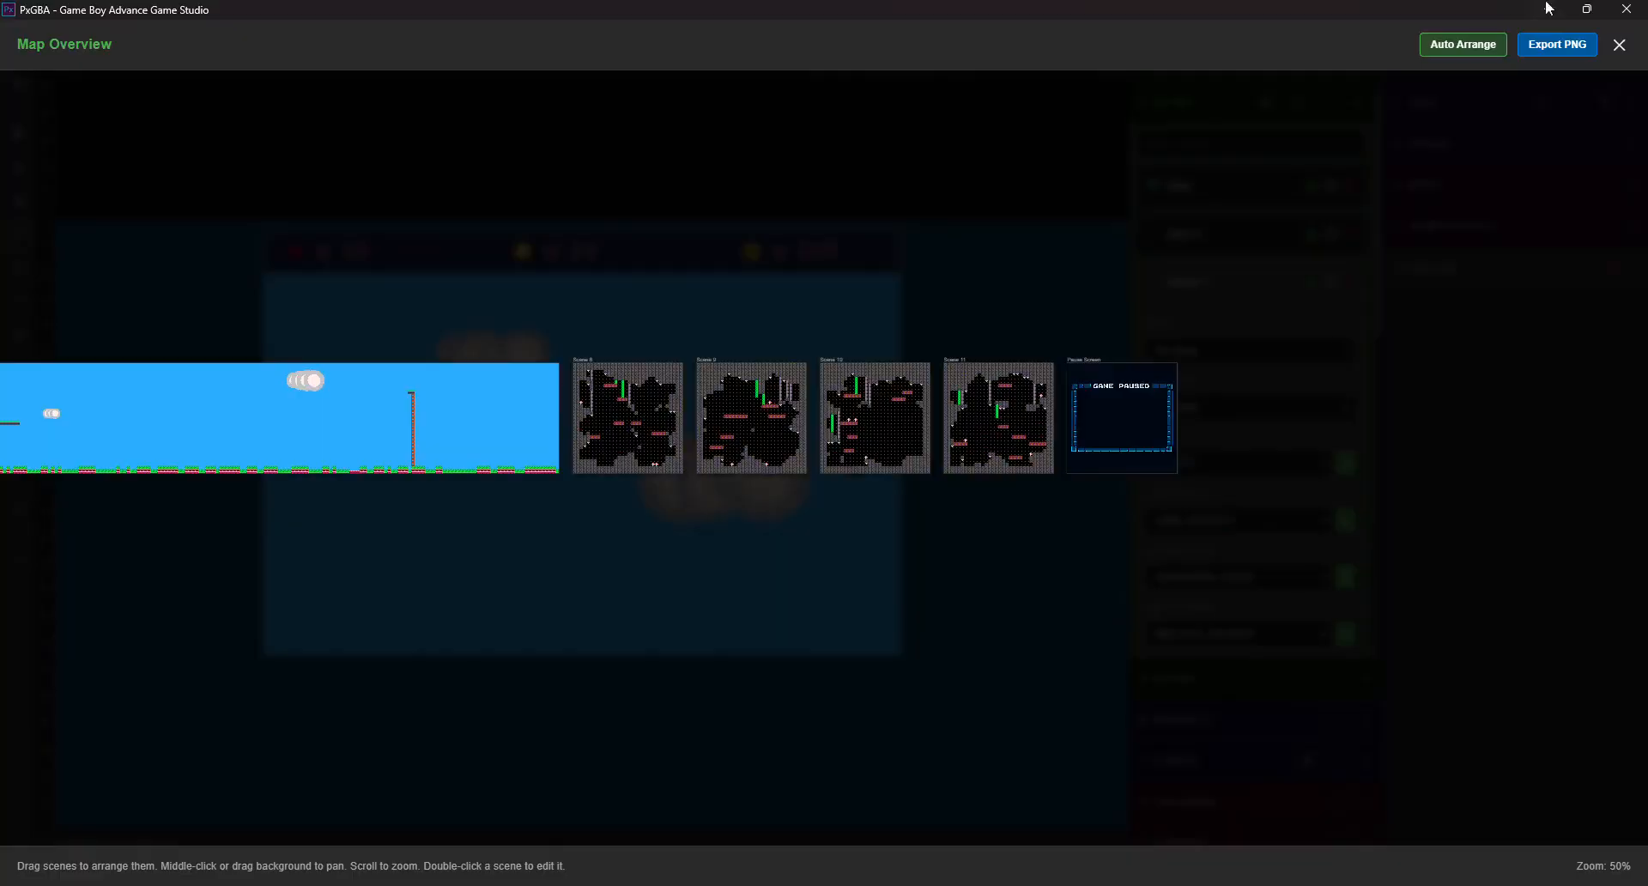
click(1622, 48)
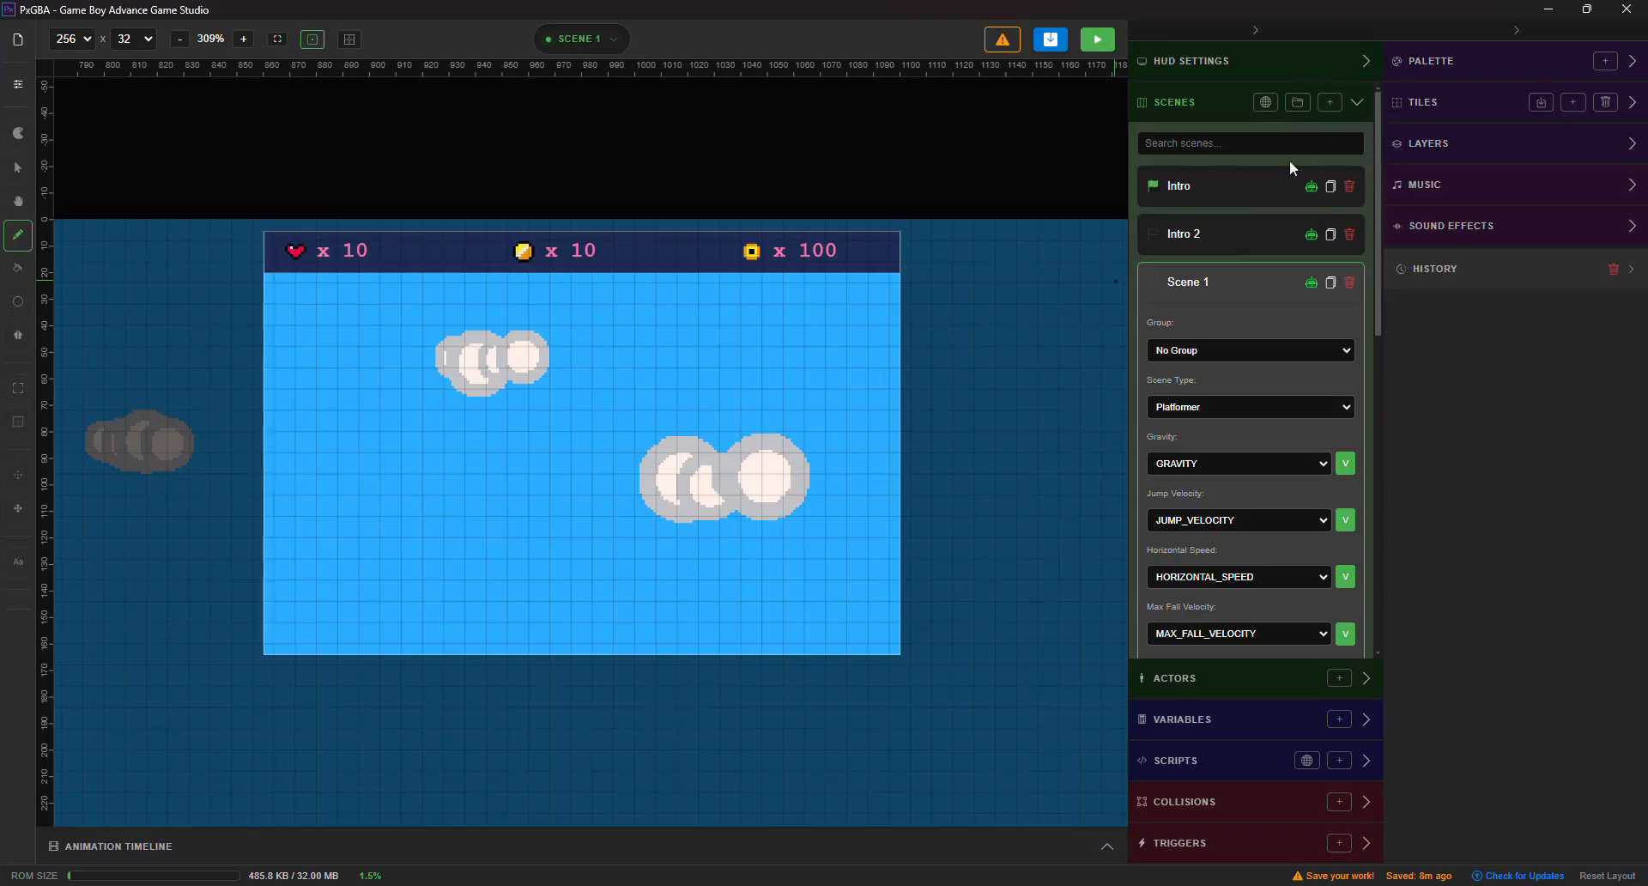
- Open the Intro and Intro 2 scenes and view the scene types available for Intro 2
click(1151, 186)
click(1242, 190)
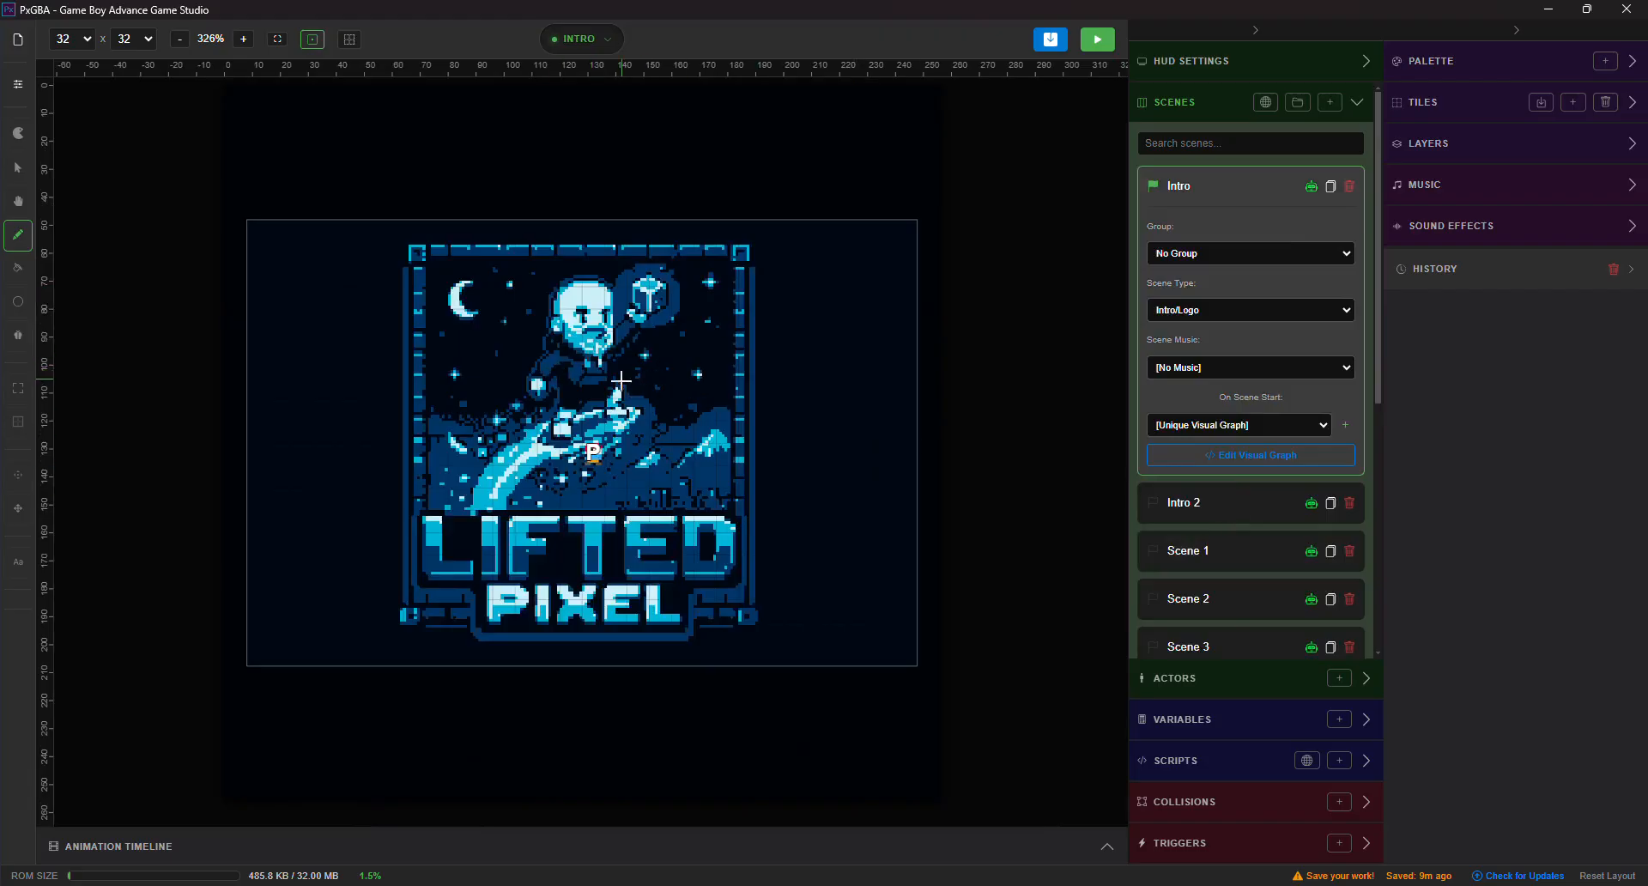
click(1236, 509)
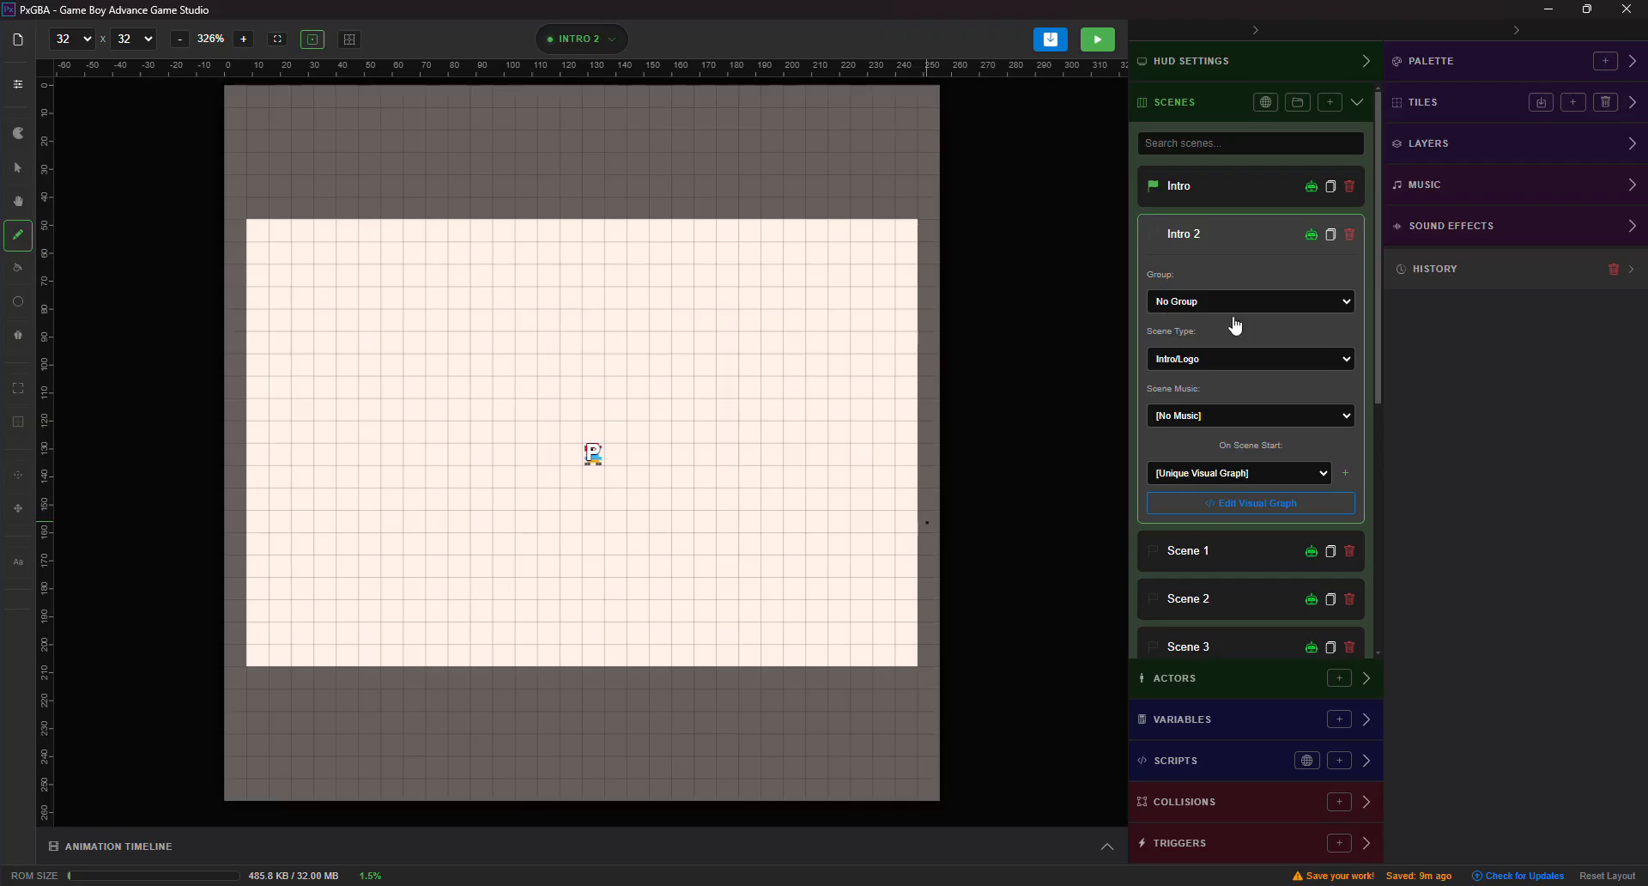
click(1254, 358)
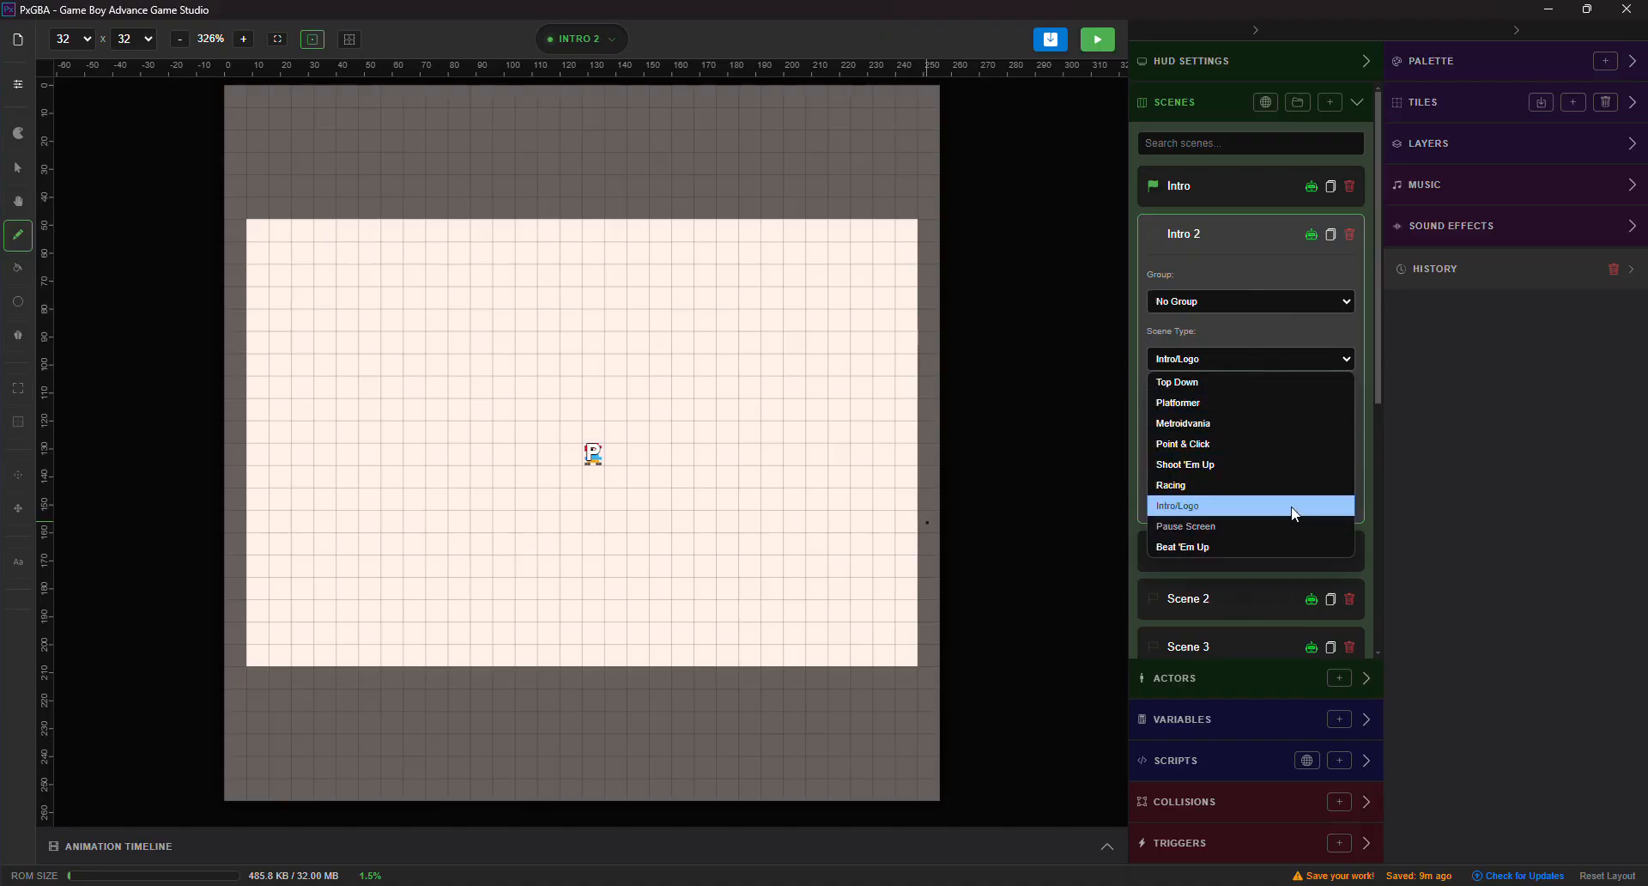
click(1236, 245)
- Open Scene 1 and fit its whole level in the canvas view
scroll(1270, 404, down, 2)
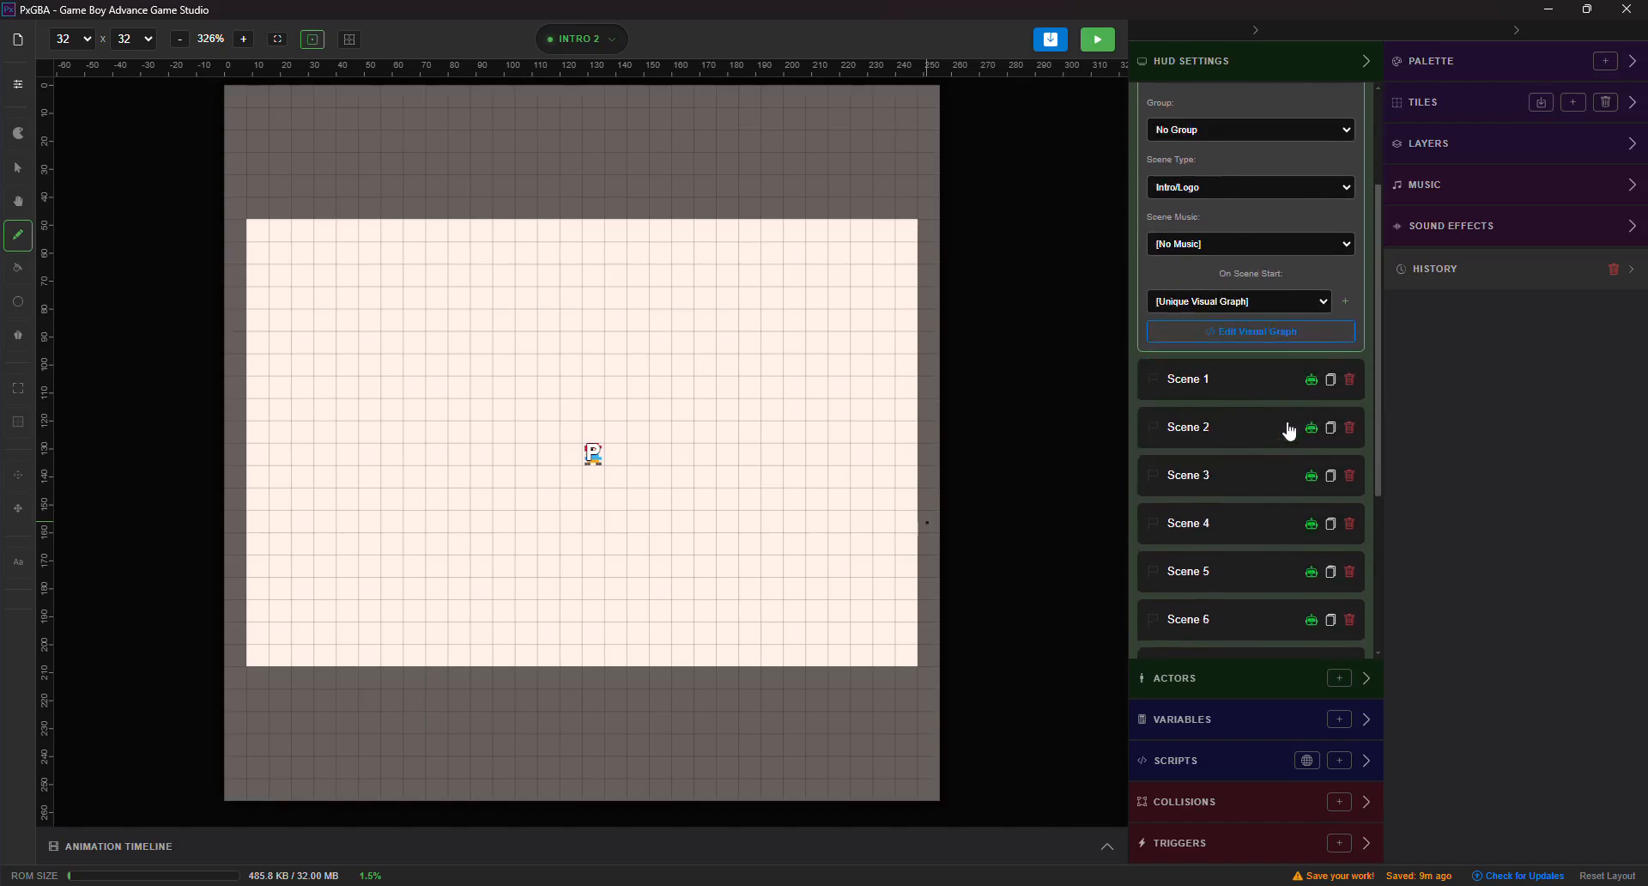
scroll(1278, 394, down, 2)
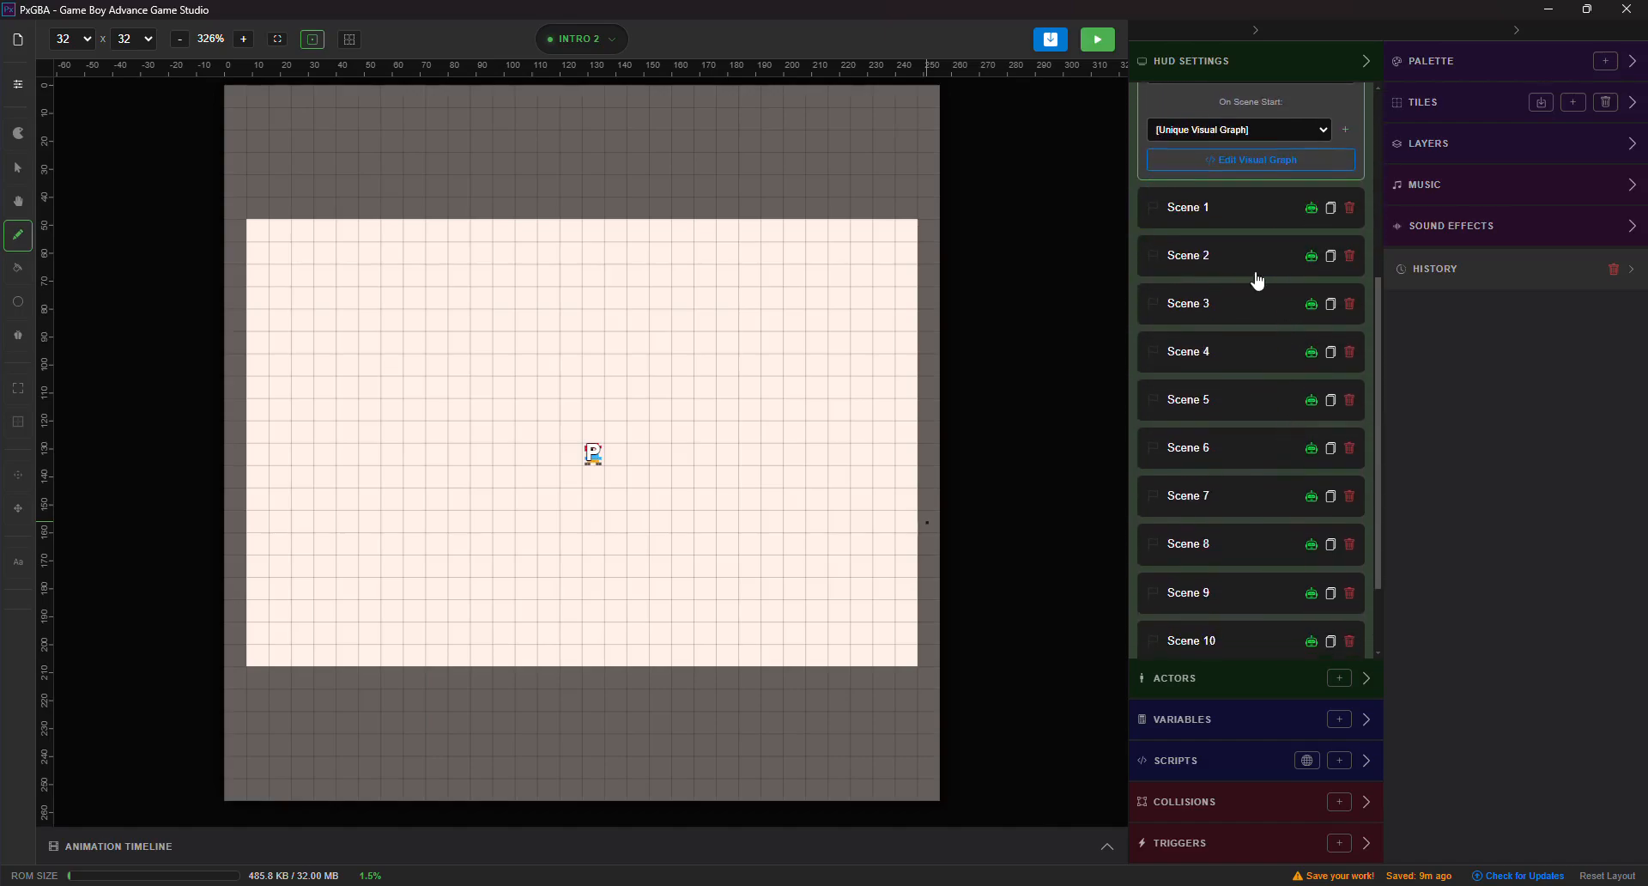
click(1230, 215)
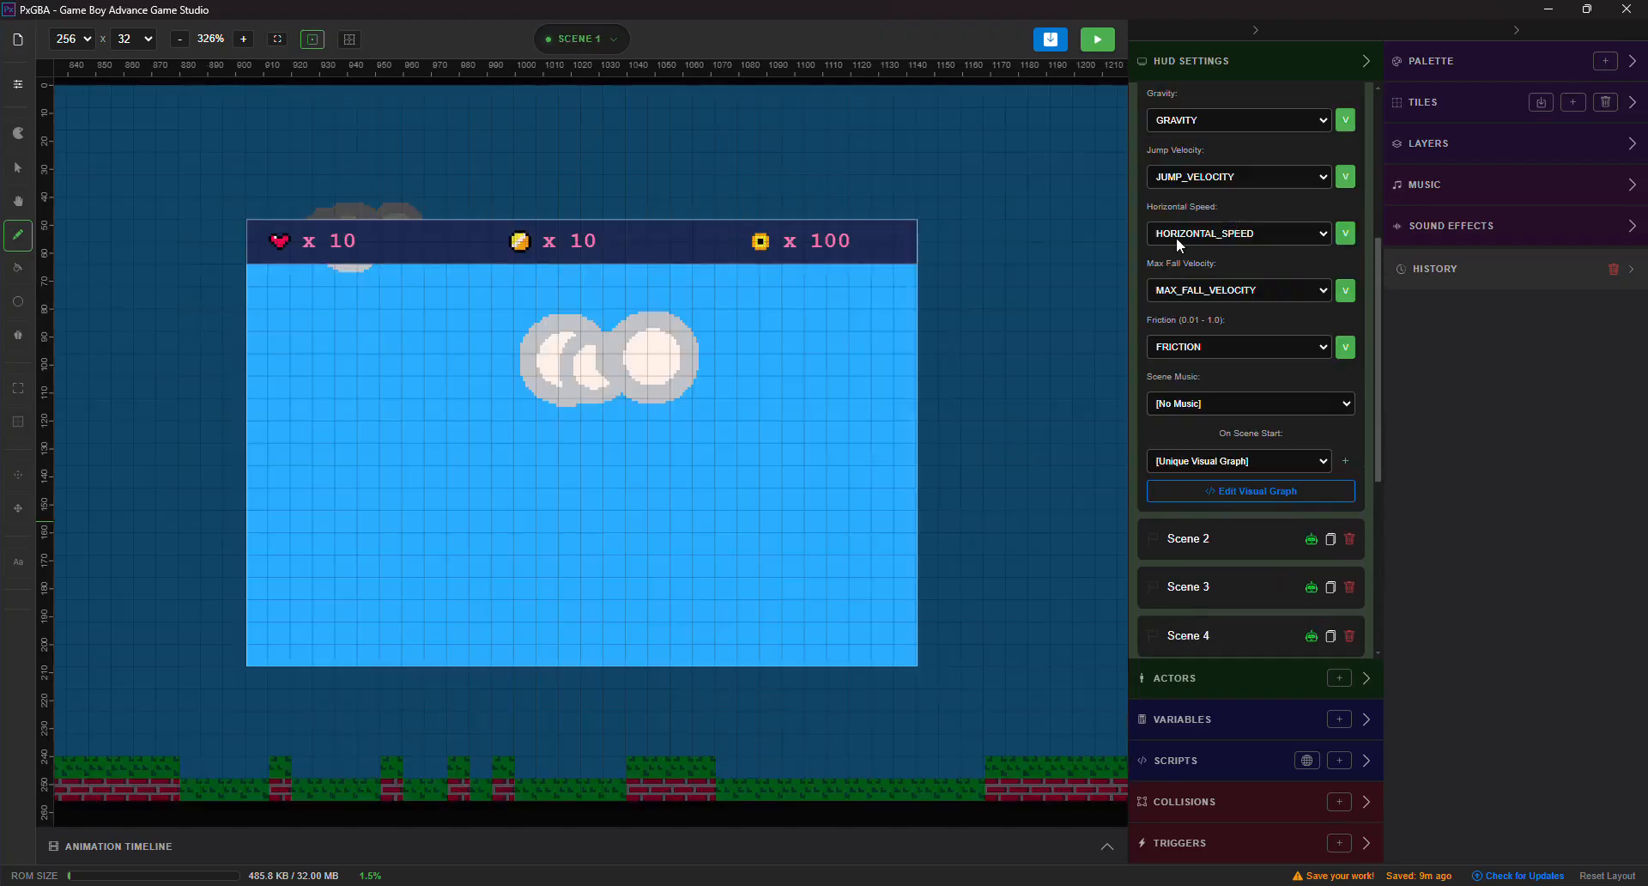
scroll(429, 511, down, 5)
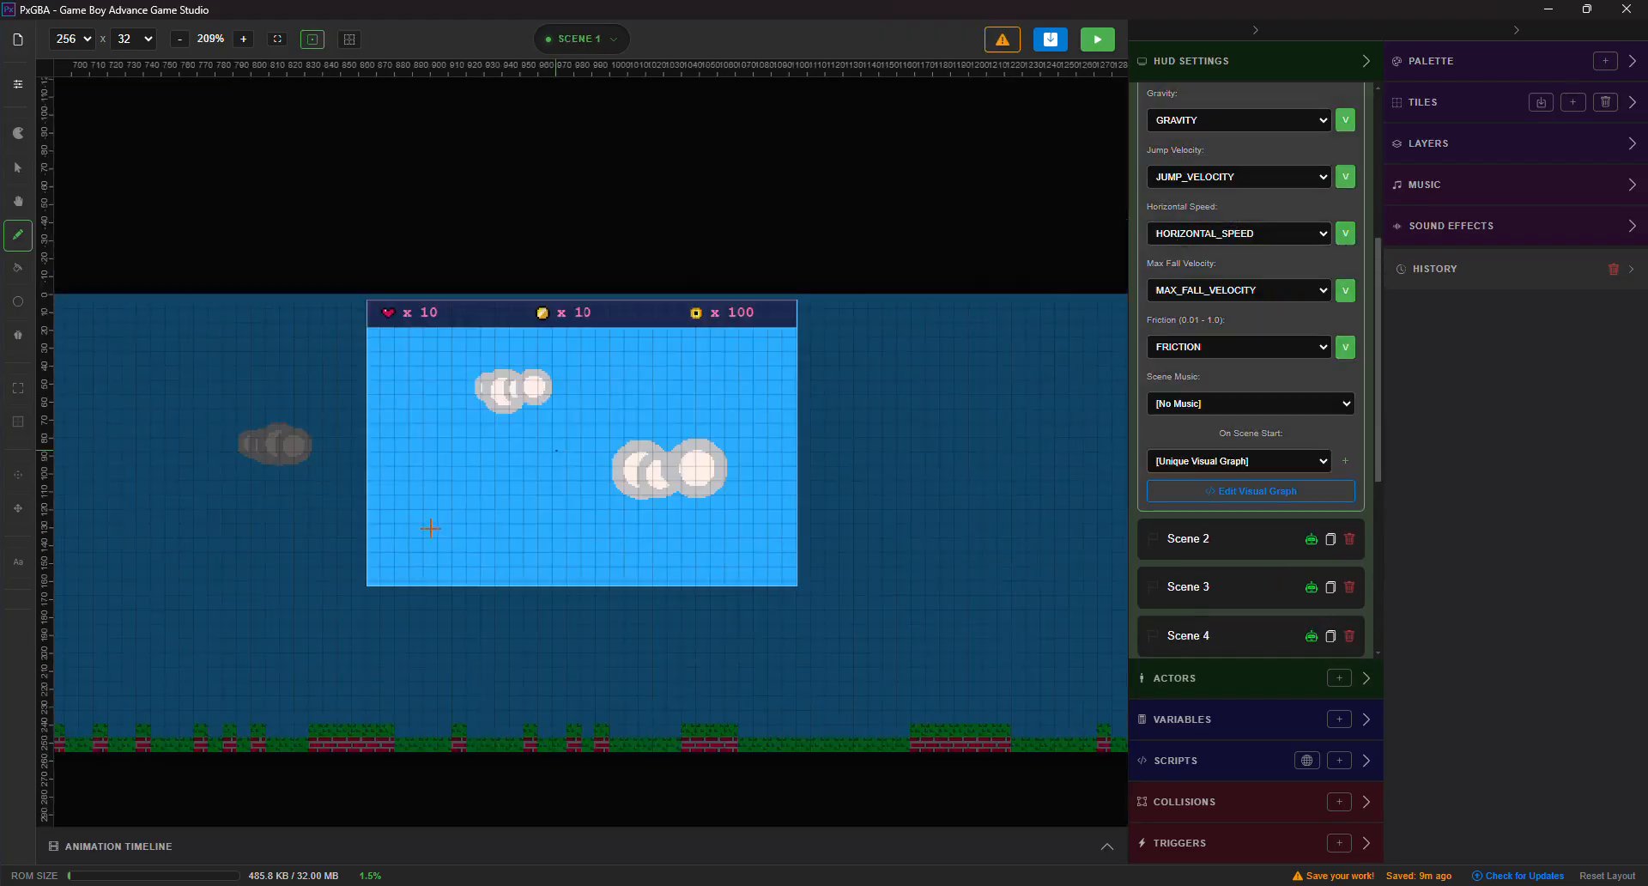
drag(430, 510, 895, 429)
scroll(455, 472, down, 8)
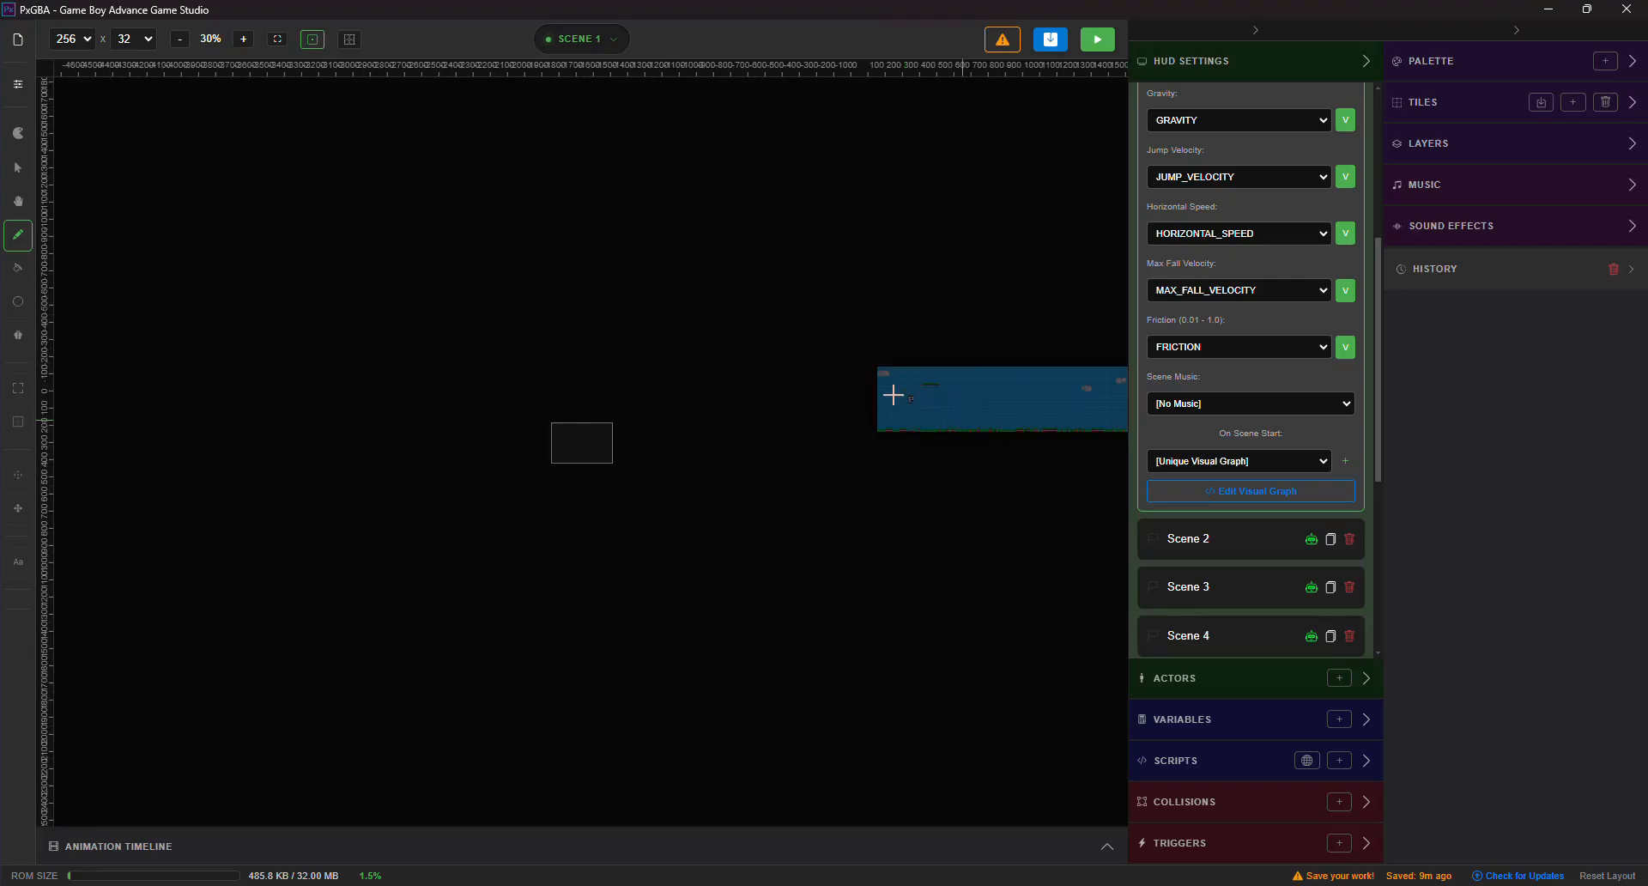
scroll(614, 427, up, 3)
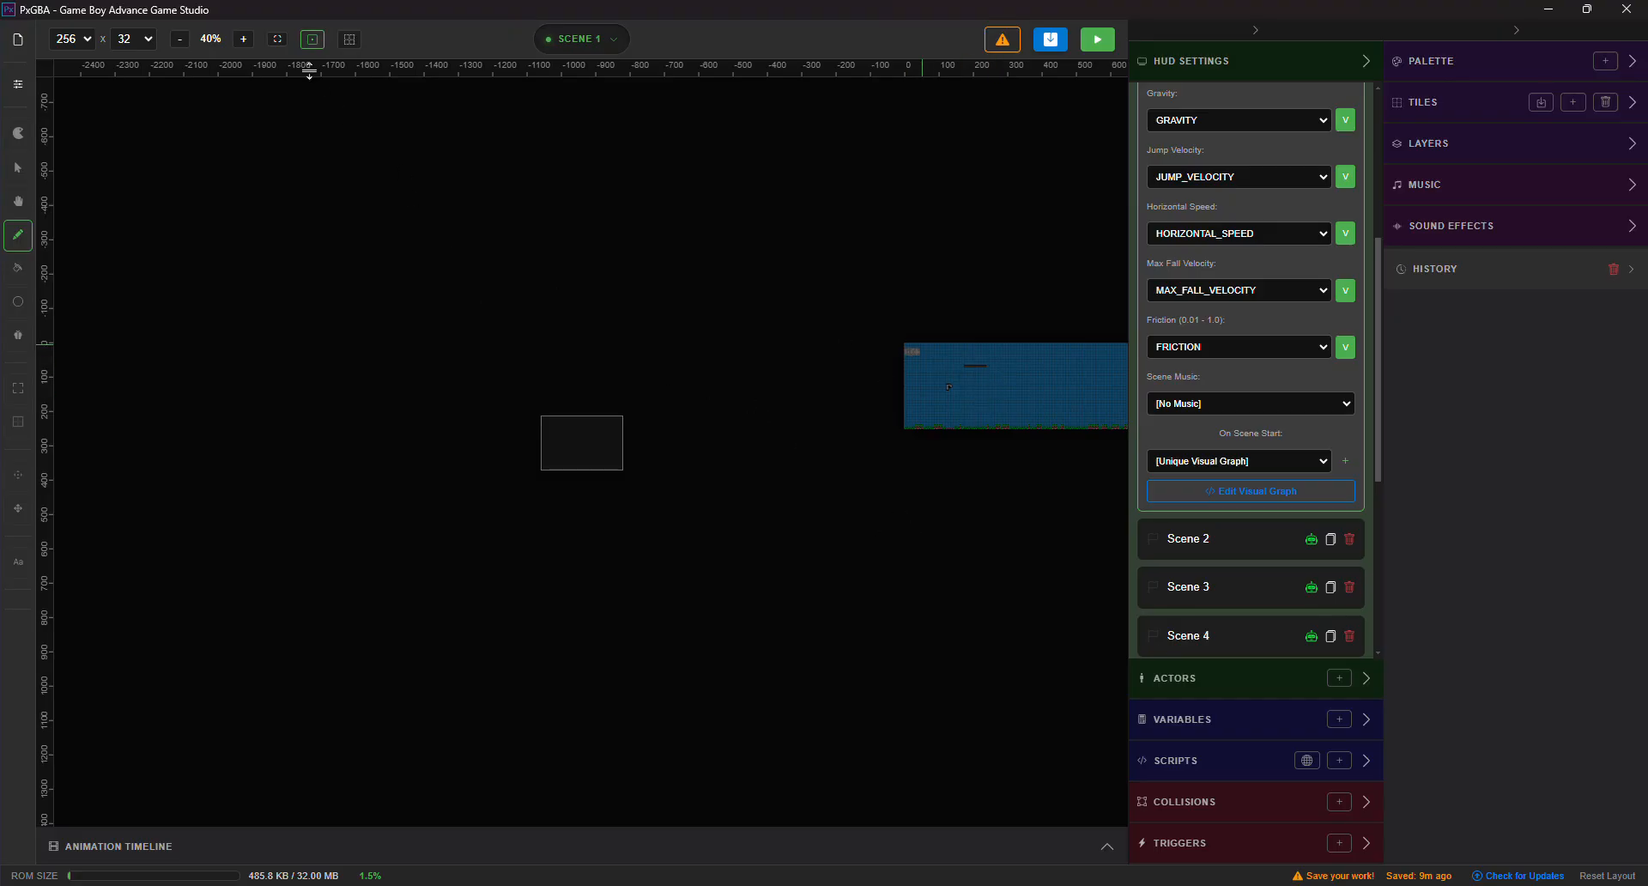
click(277, 39)
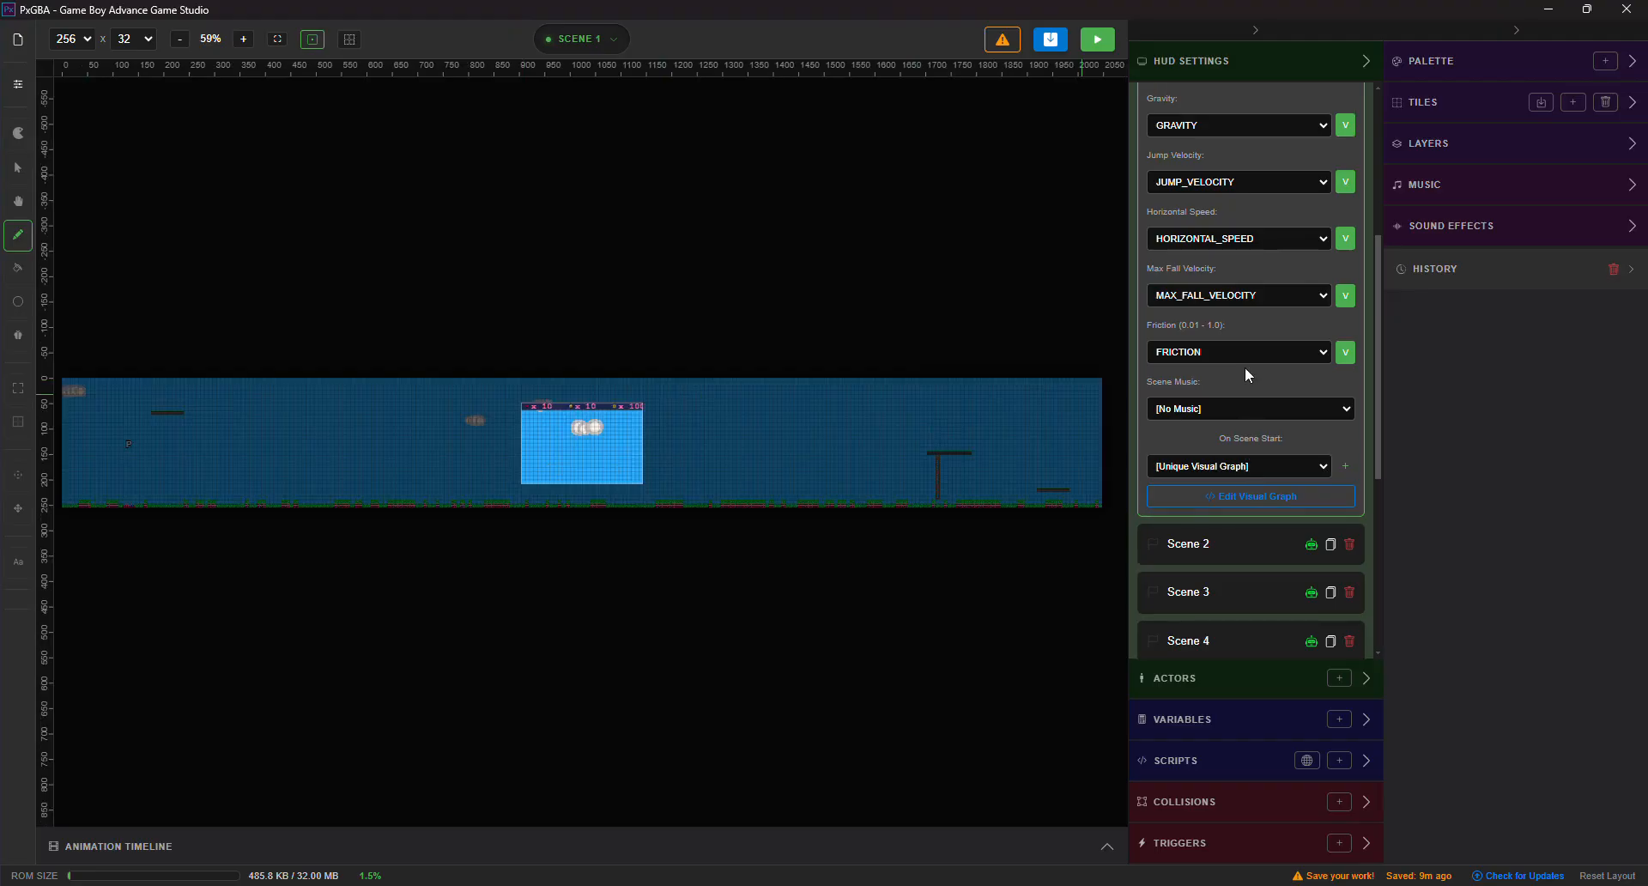
- Try Scene 1 as the starting scene and restore Intro as the starting scene
scroll(1245, 368, up, 3)
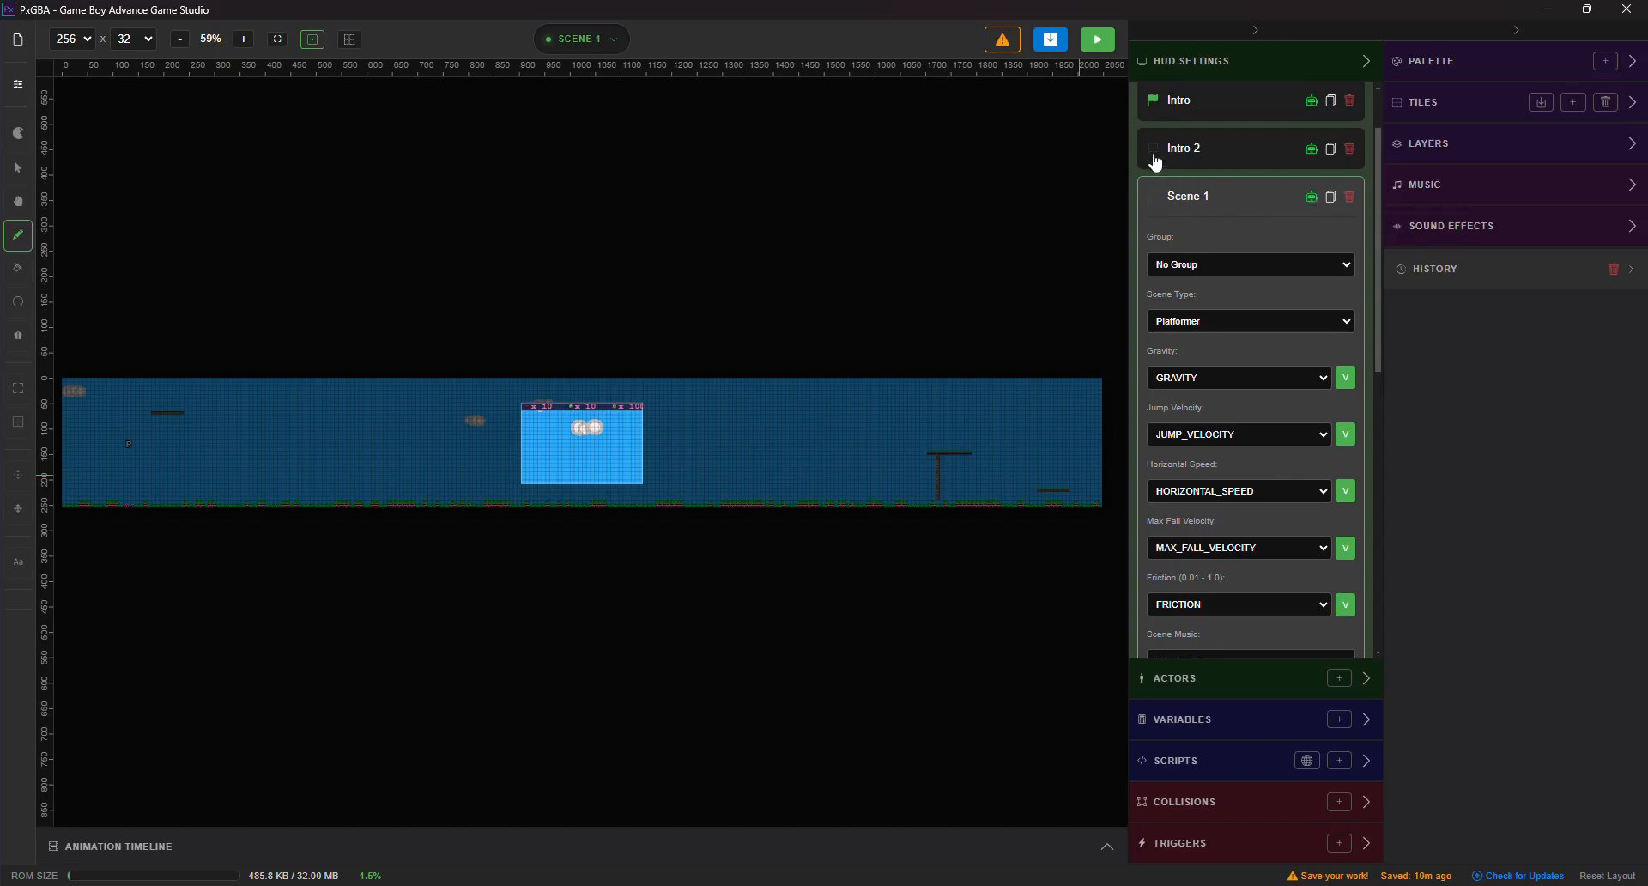
click(1155, 200)
scroll(1199, 200, up, 1)
click(1151, 194)
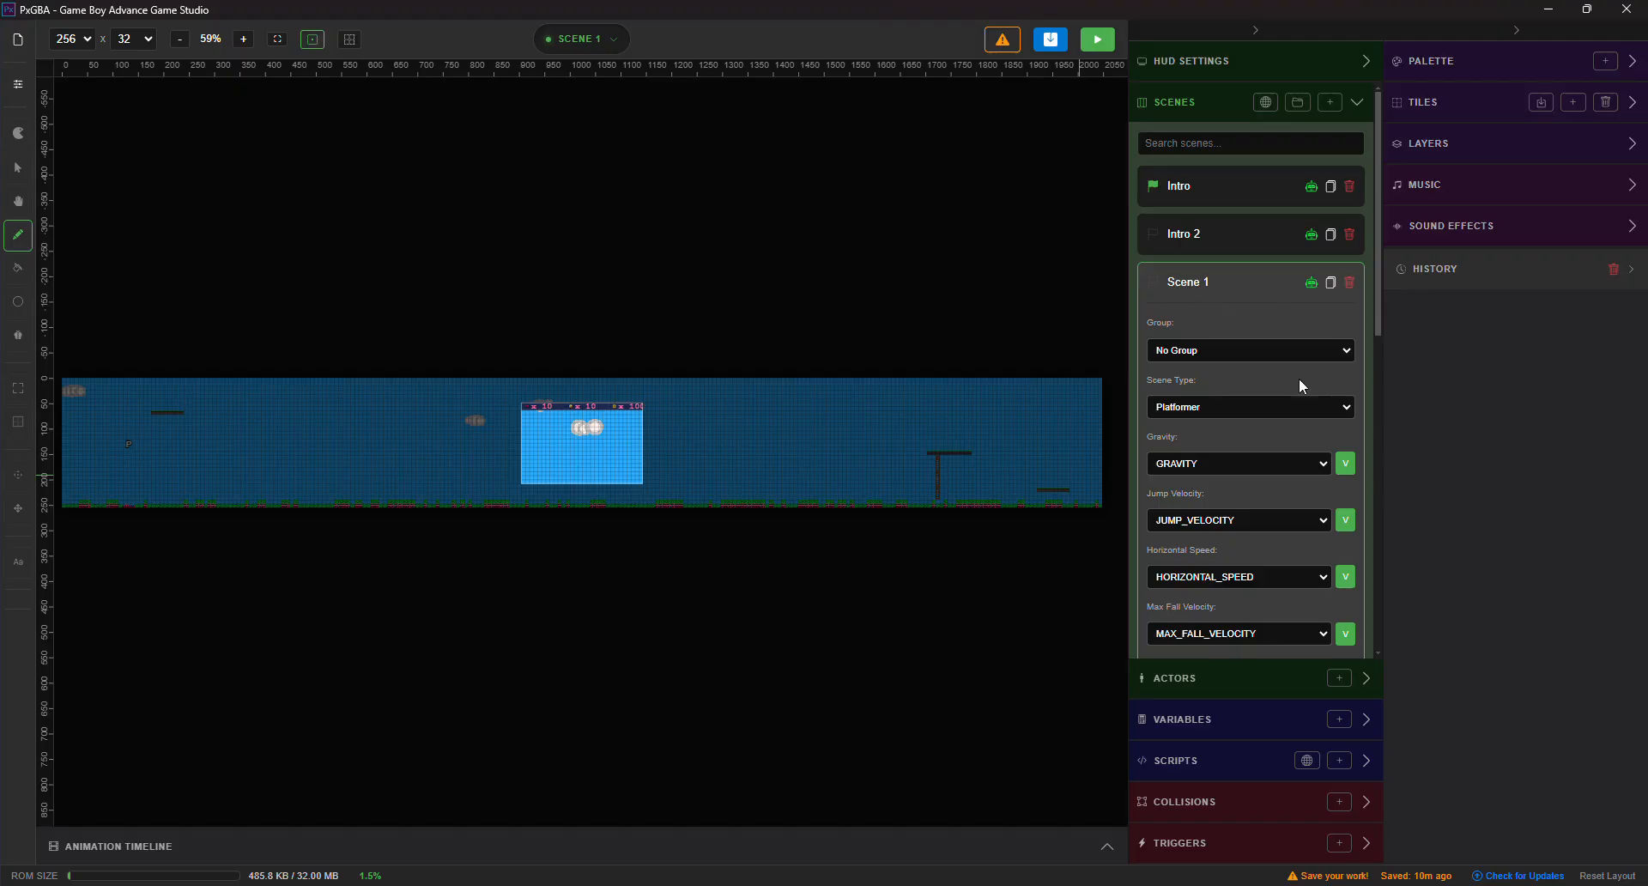
- Examine Scene 1's settings for scene type, gravity, velocities, friction, music and the scene-start graph
scroll(1239, 357, down, 1)
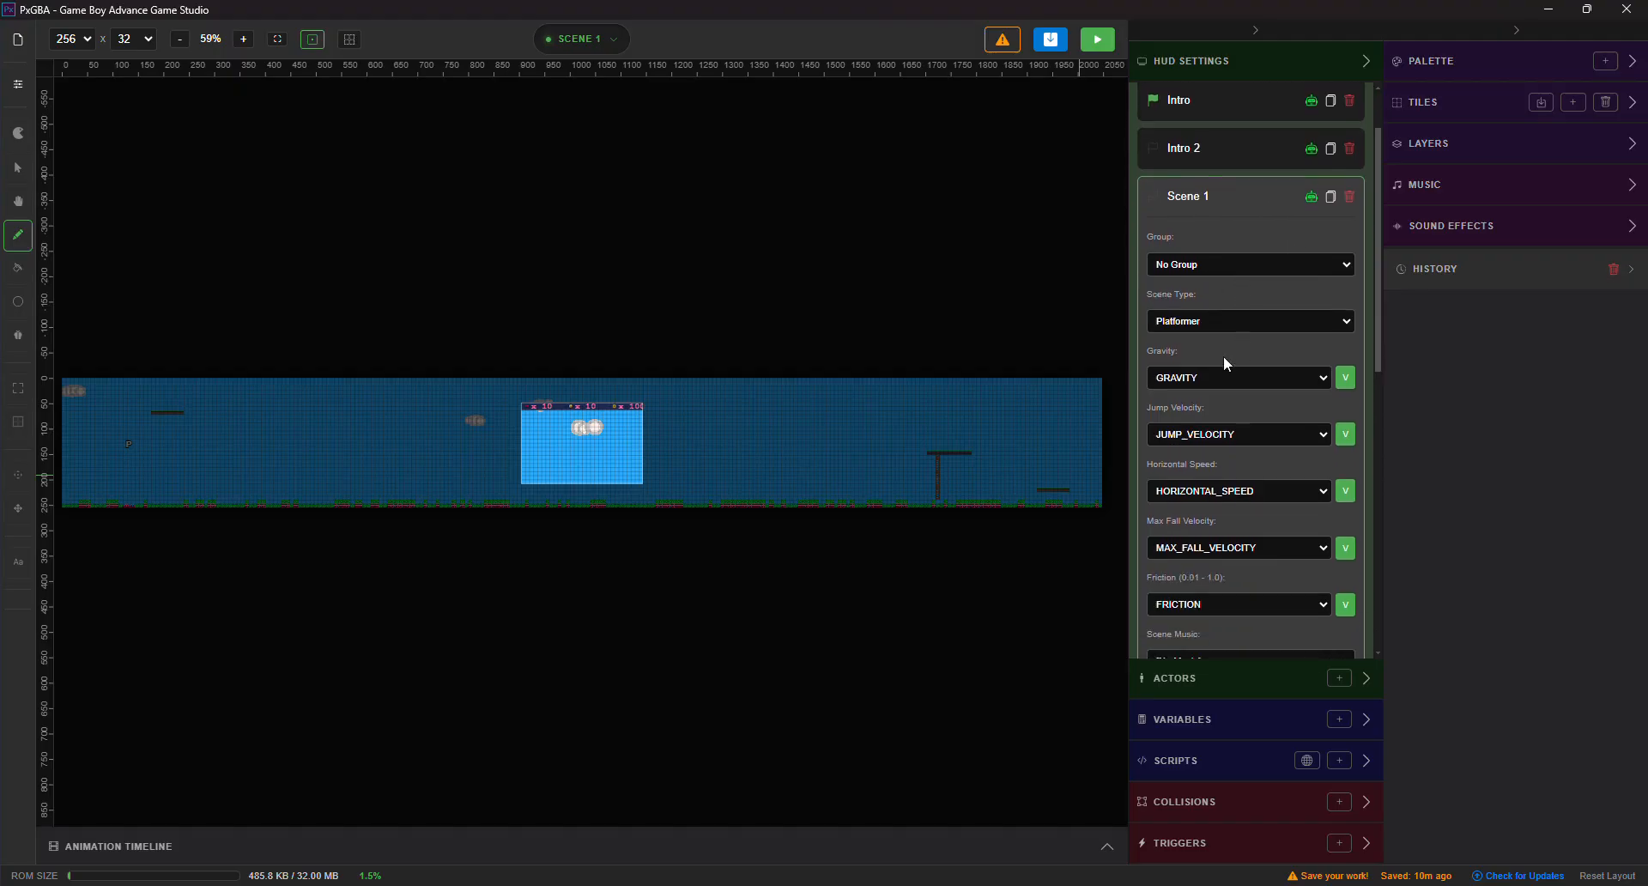
scroll(1226, 361, down, 1)
scroll(1271, 332, down, 2)
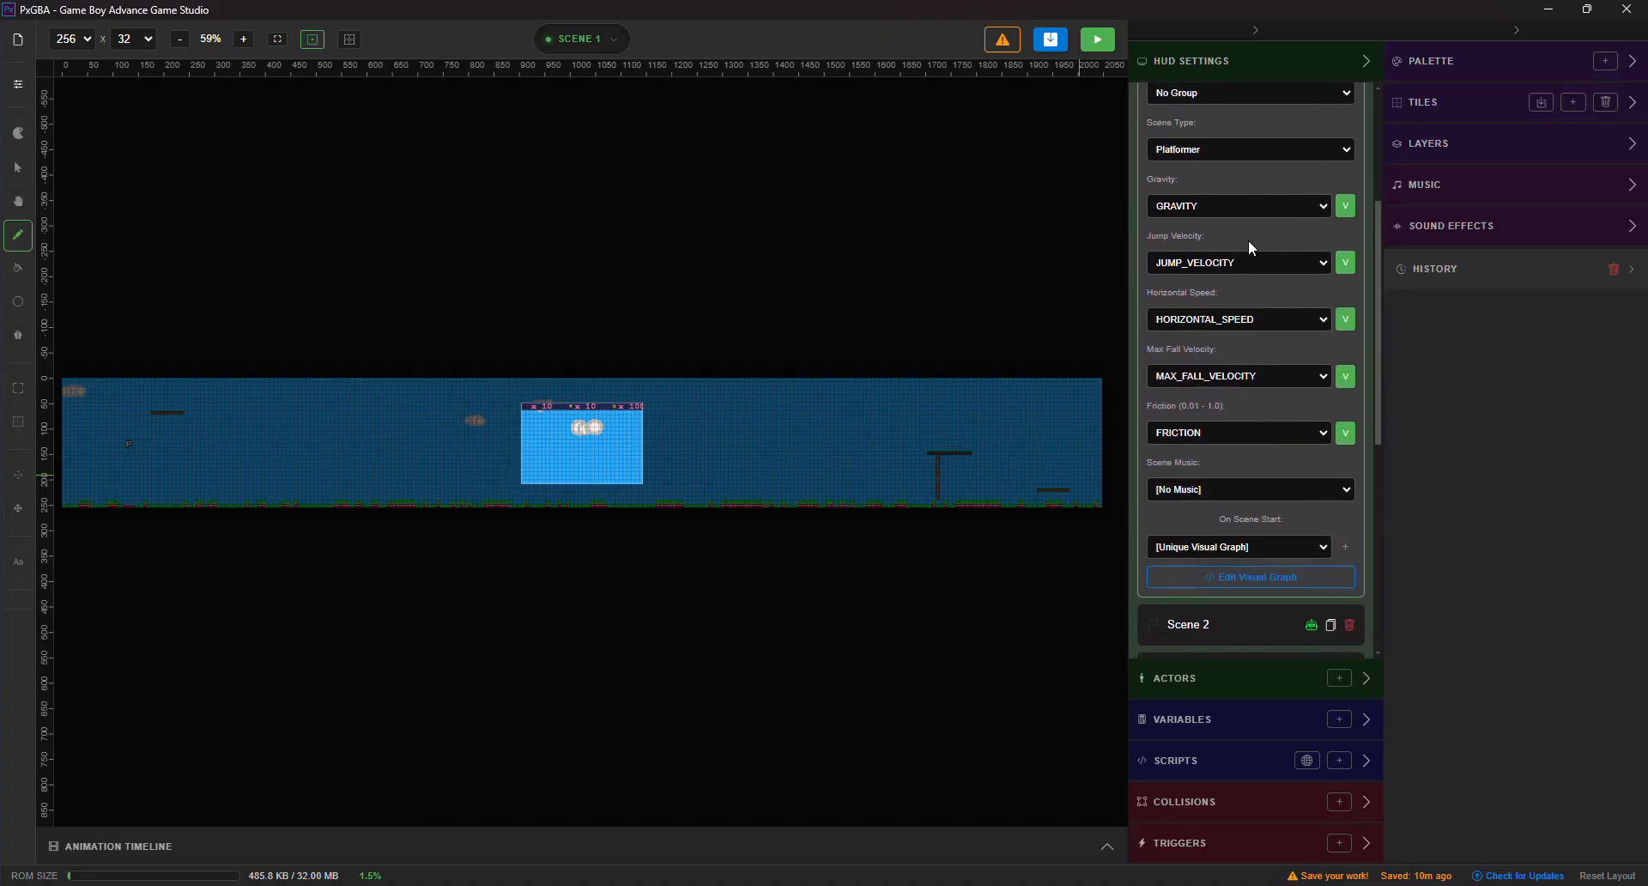
scroll(1248, 242, up, 1)
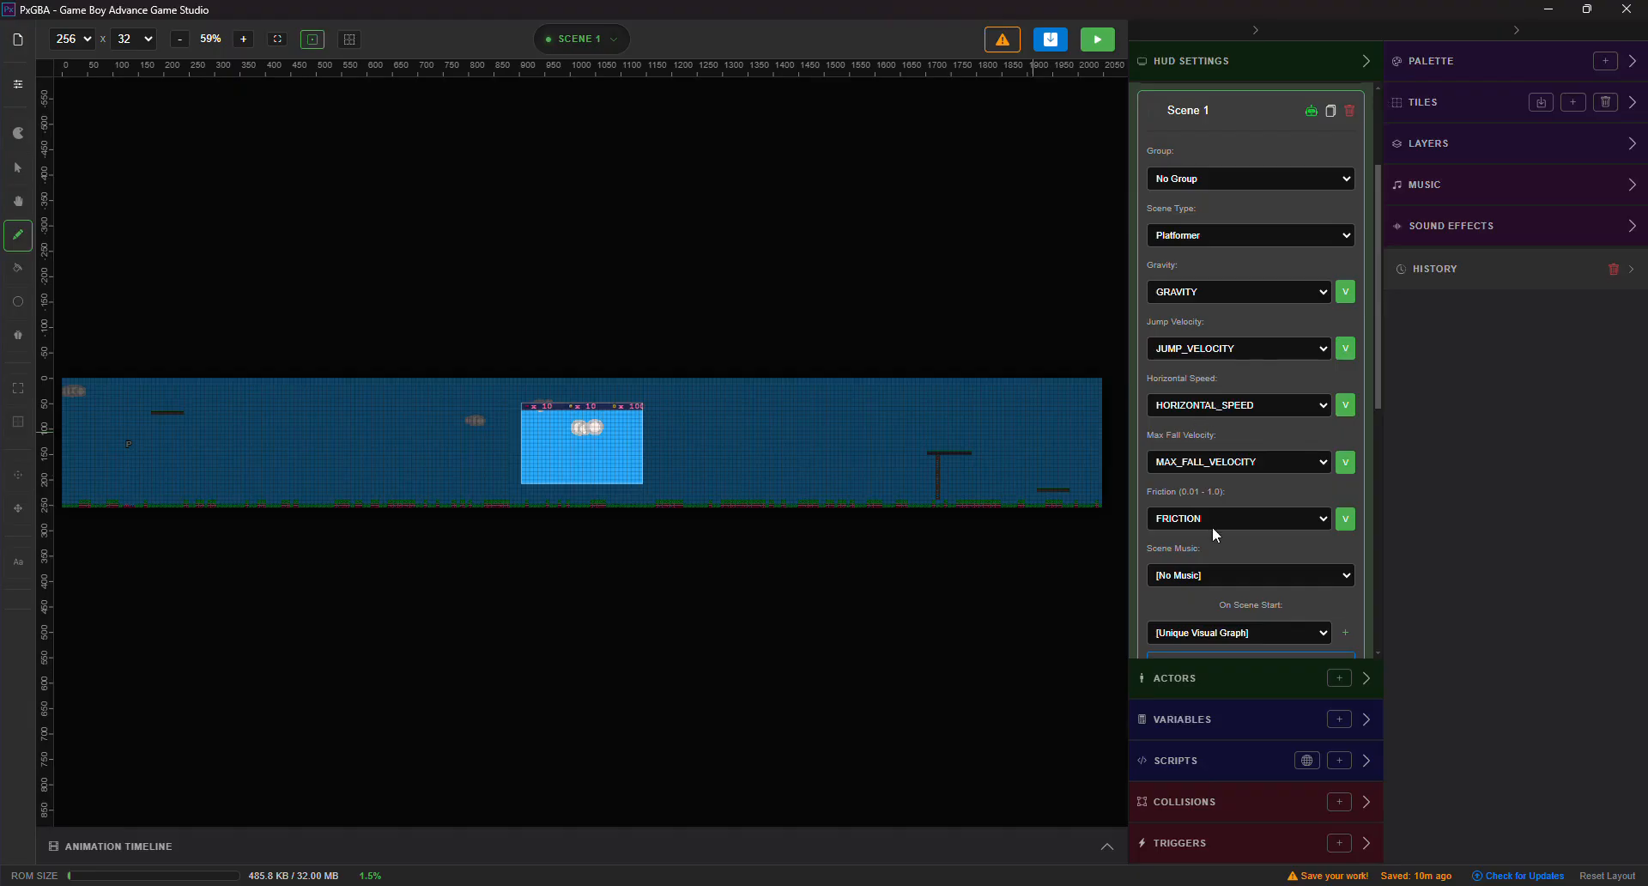
scroll(1212, 527, down, 2)
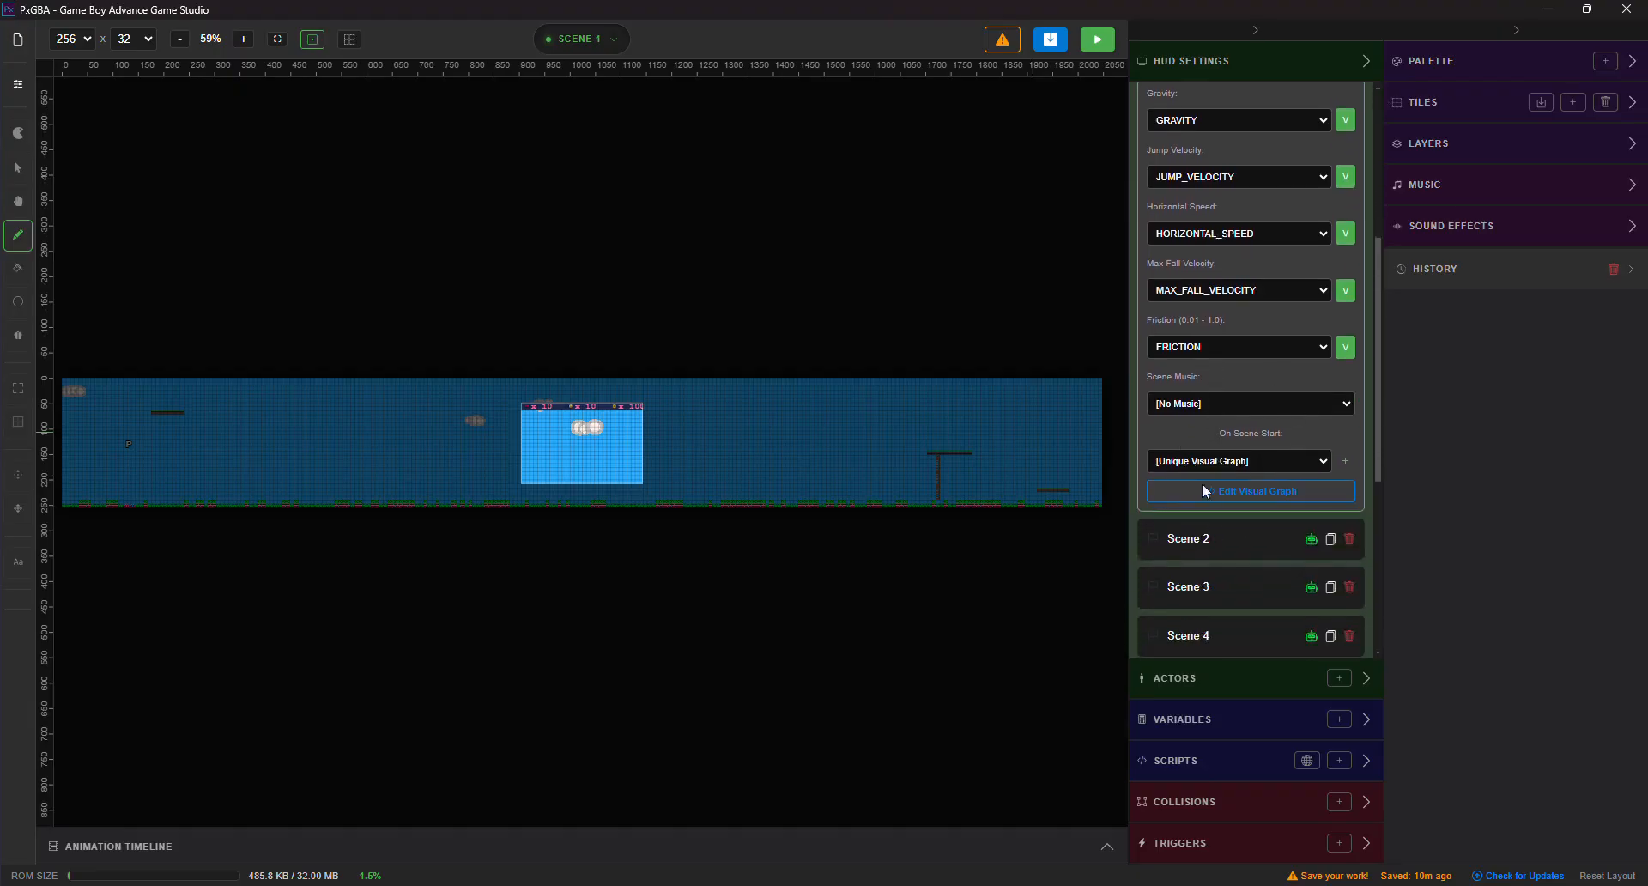
scroll(1328, 351, up, 1)
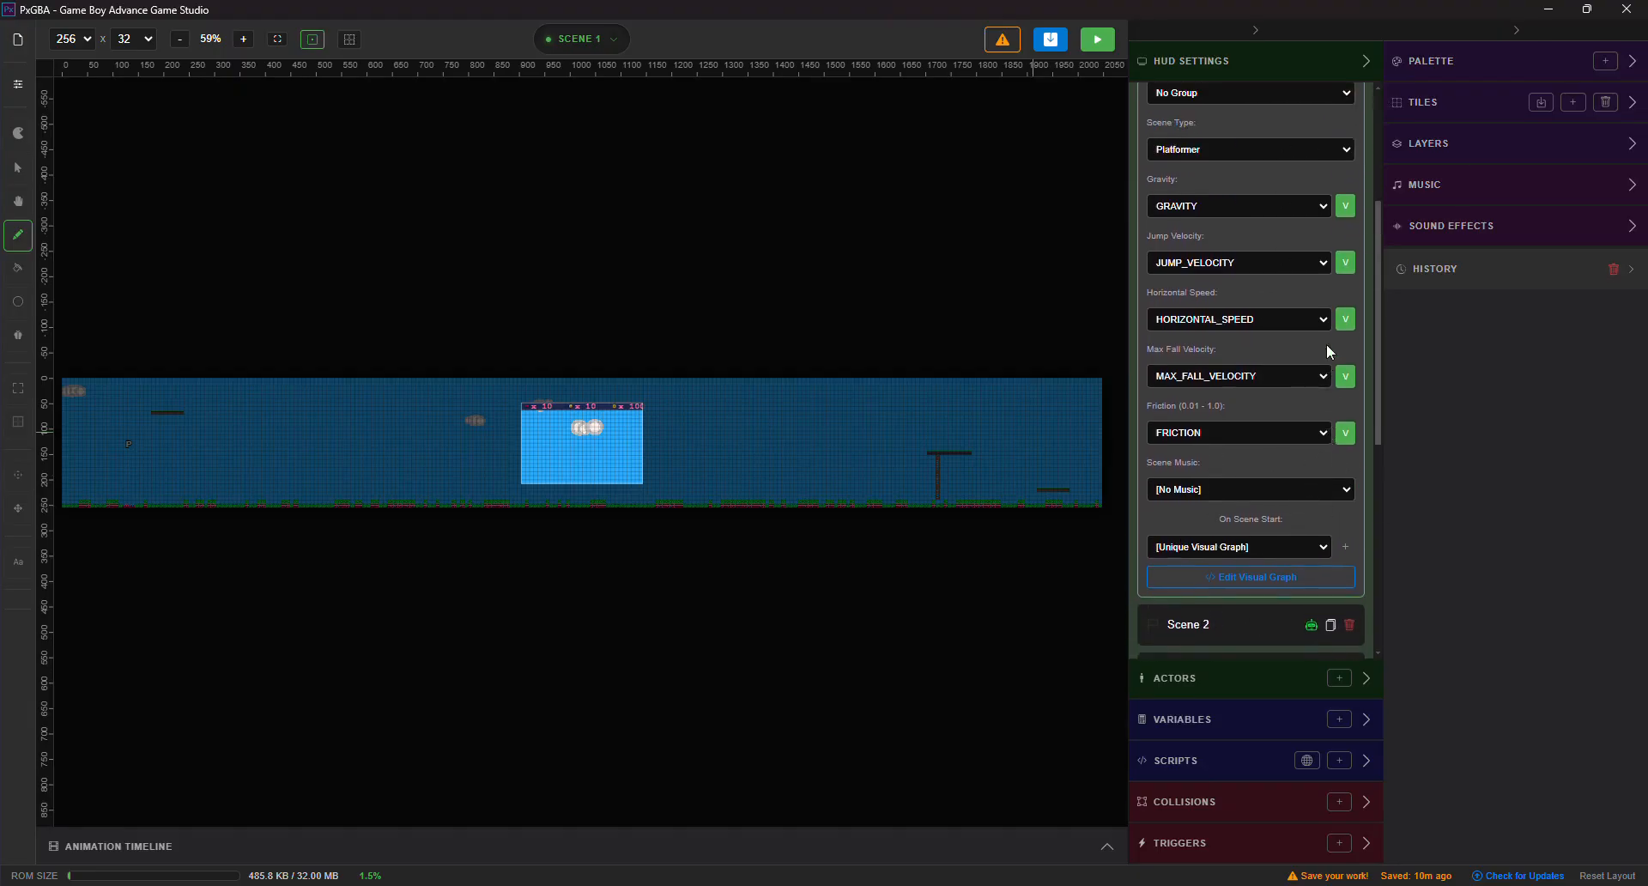
scroll(1285, 517, down, 2)
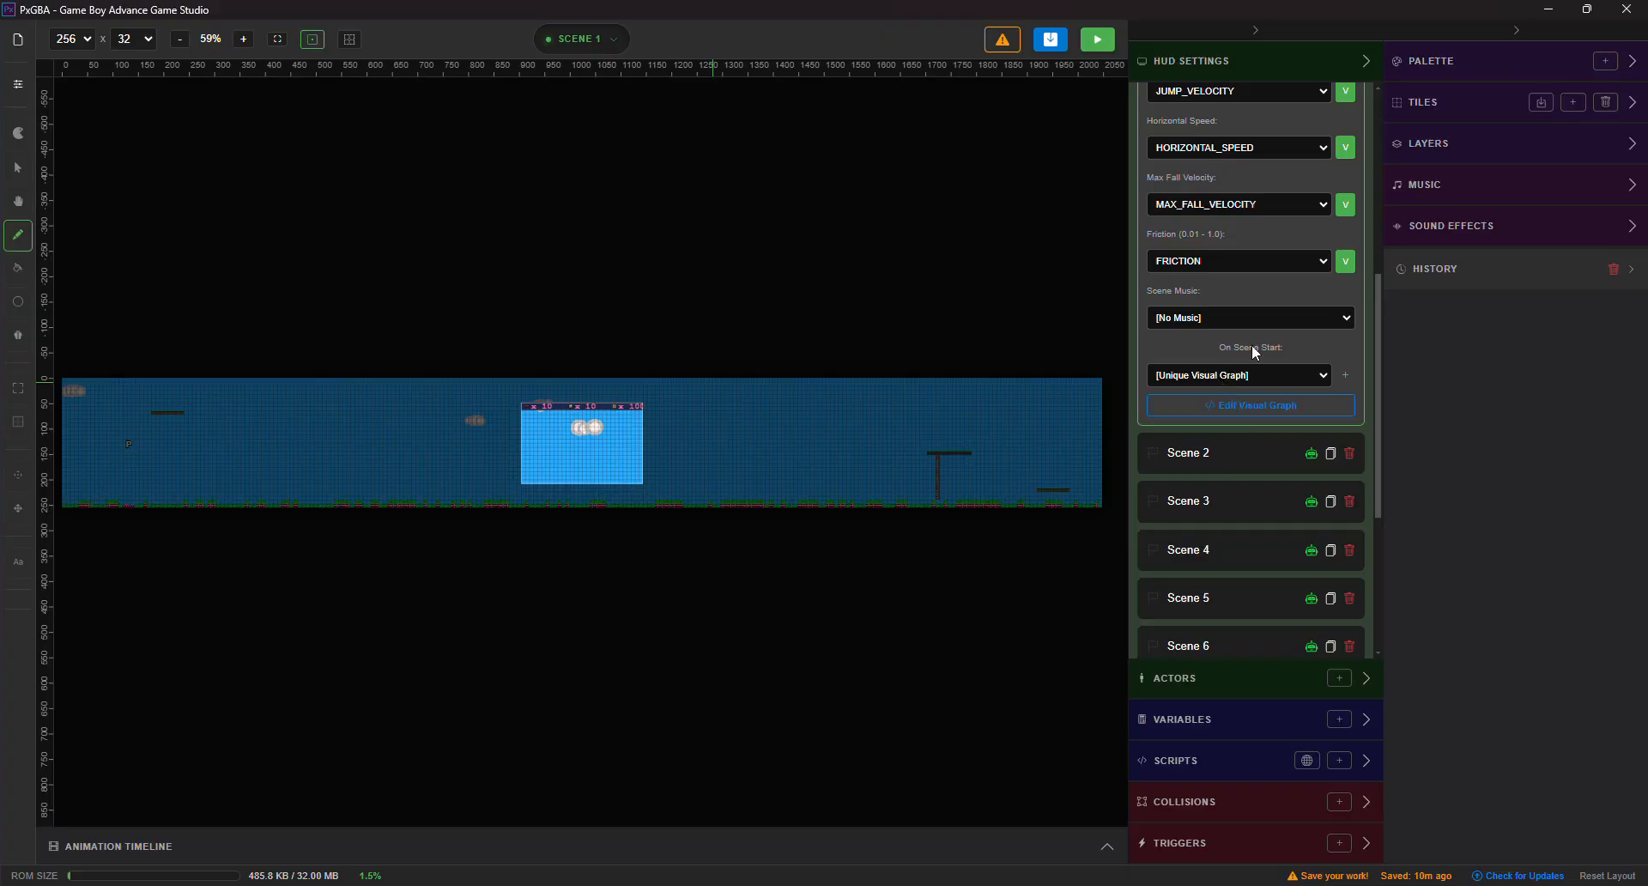
scroll(1290, 228, up, 5)
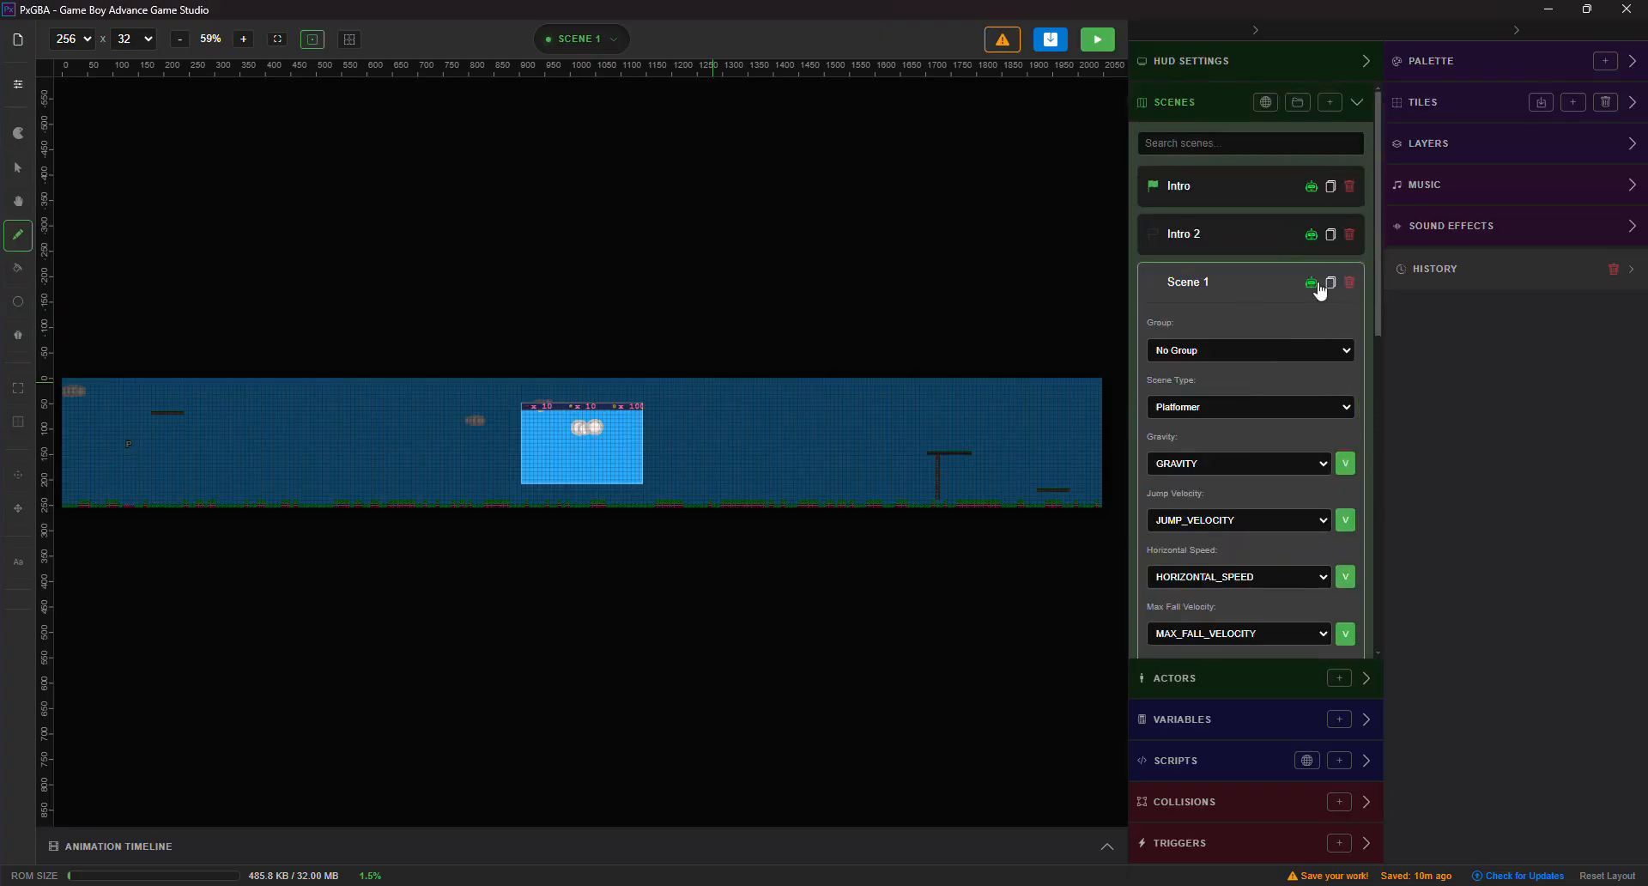
- Open the level generator for Scene 1 and set the level width to 96 tiles
click(1313, 285)
click(610, 296)
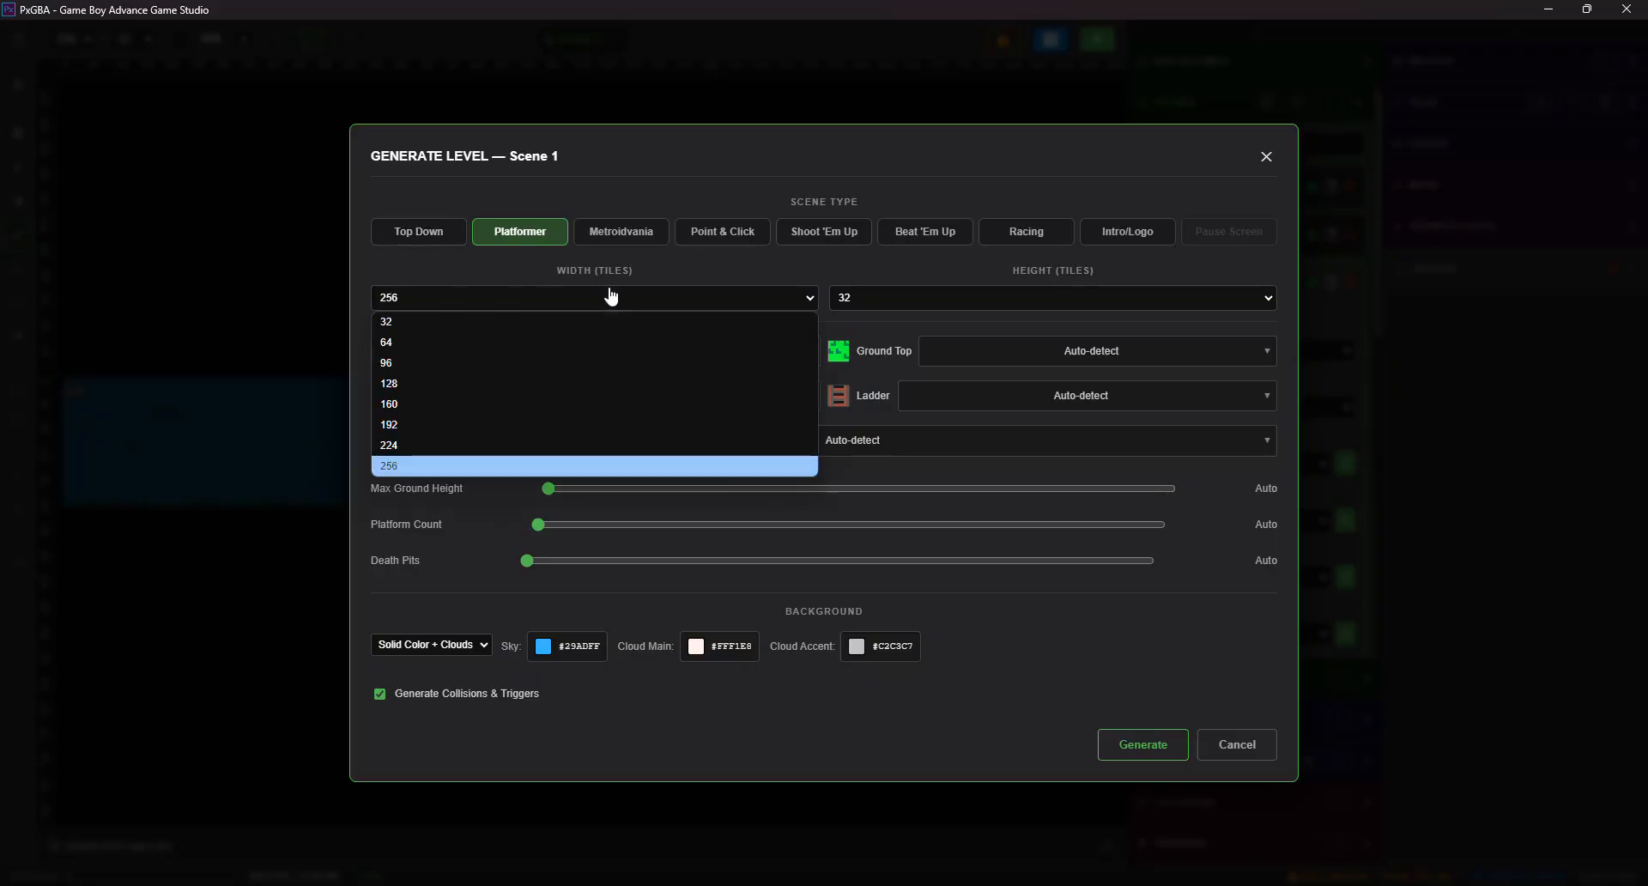
click(526, 365)
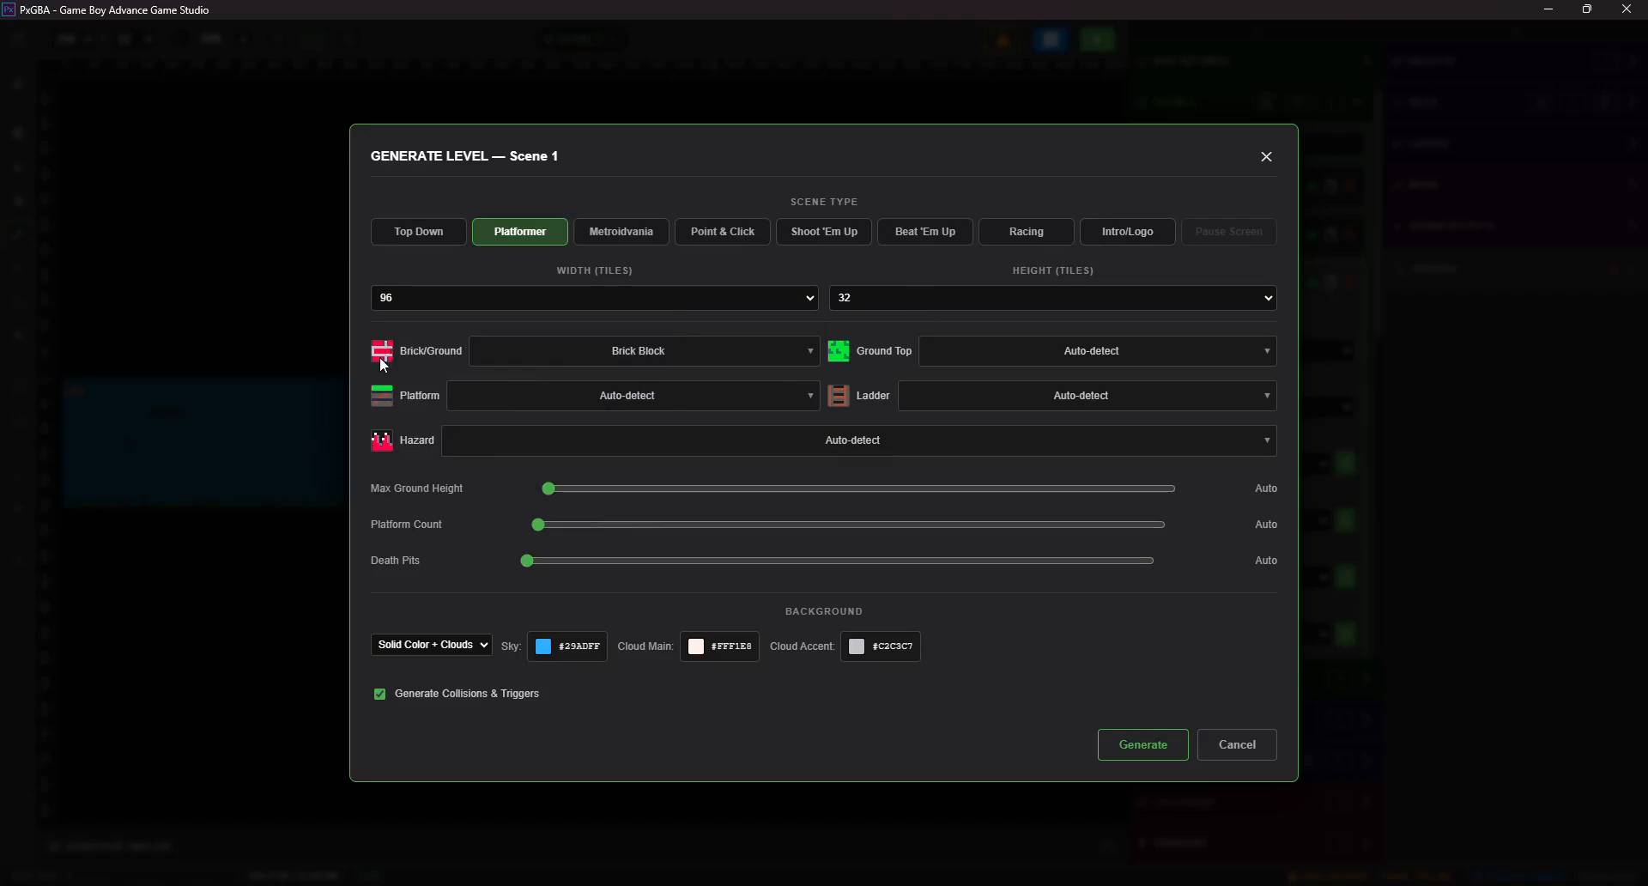
- Choose Mud Block as the brick/ground tile for the generated level
click(677, 355)
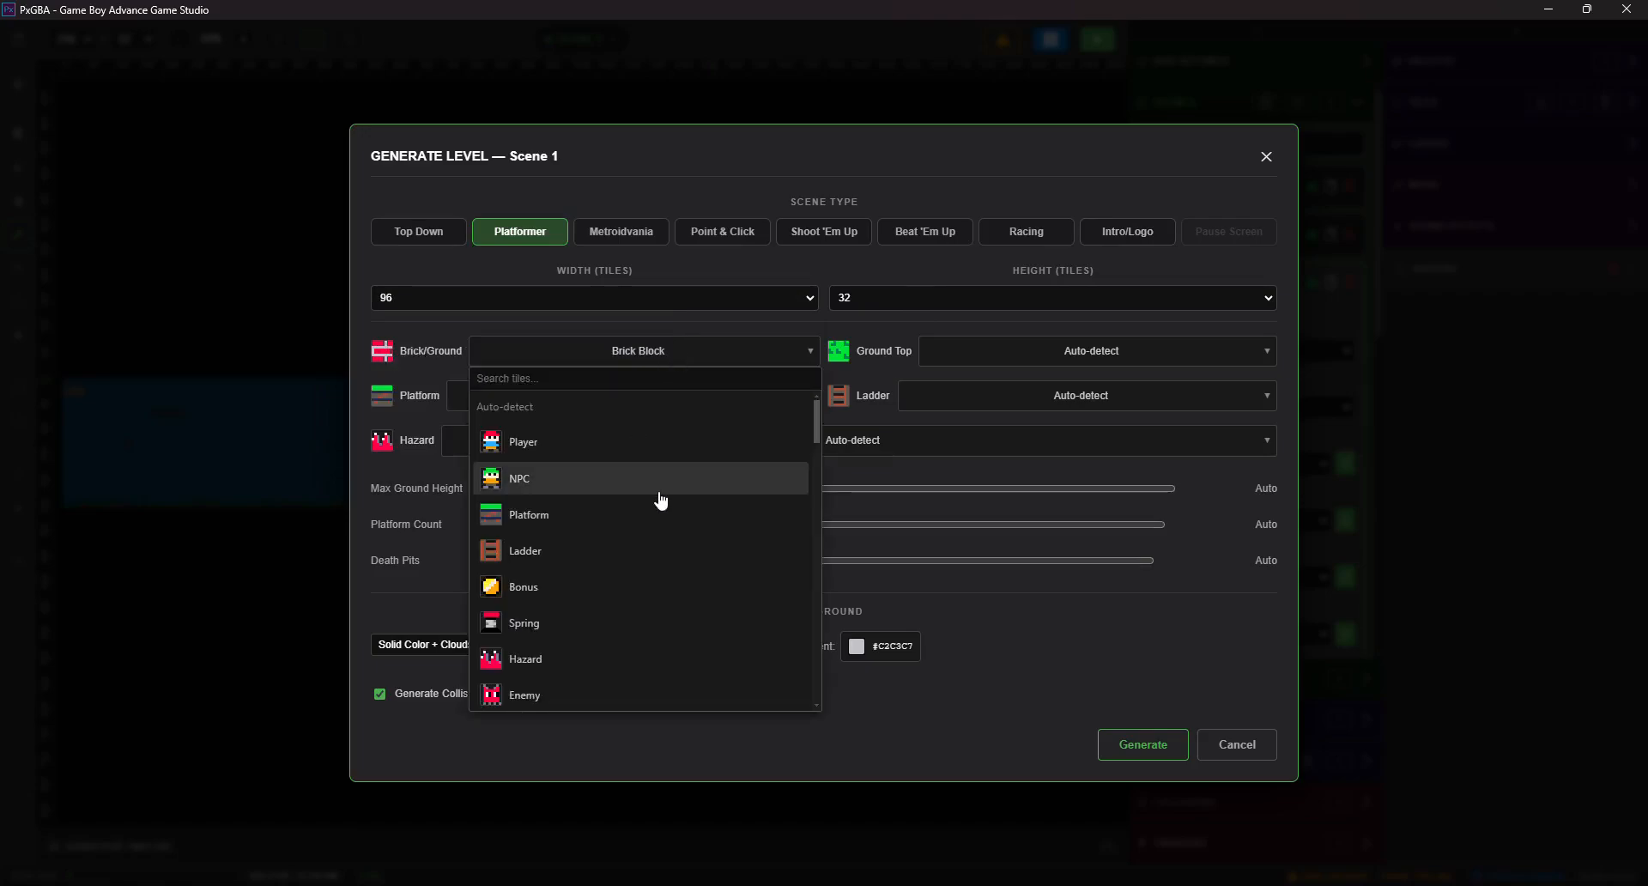
scroll(628, 477, down, 1)
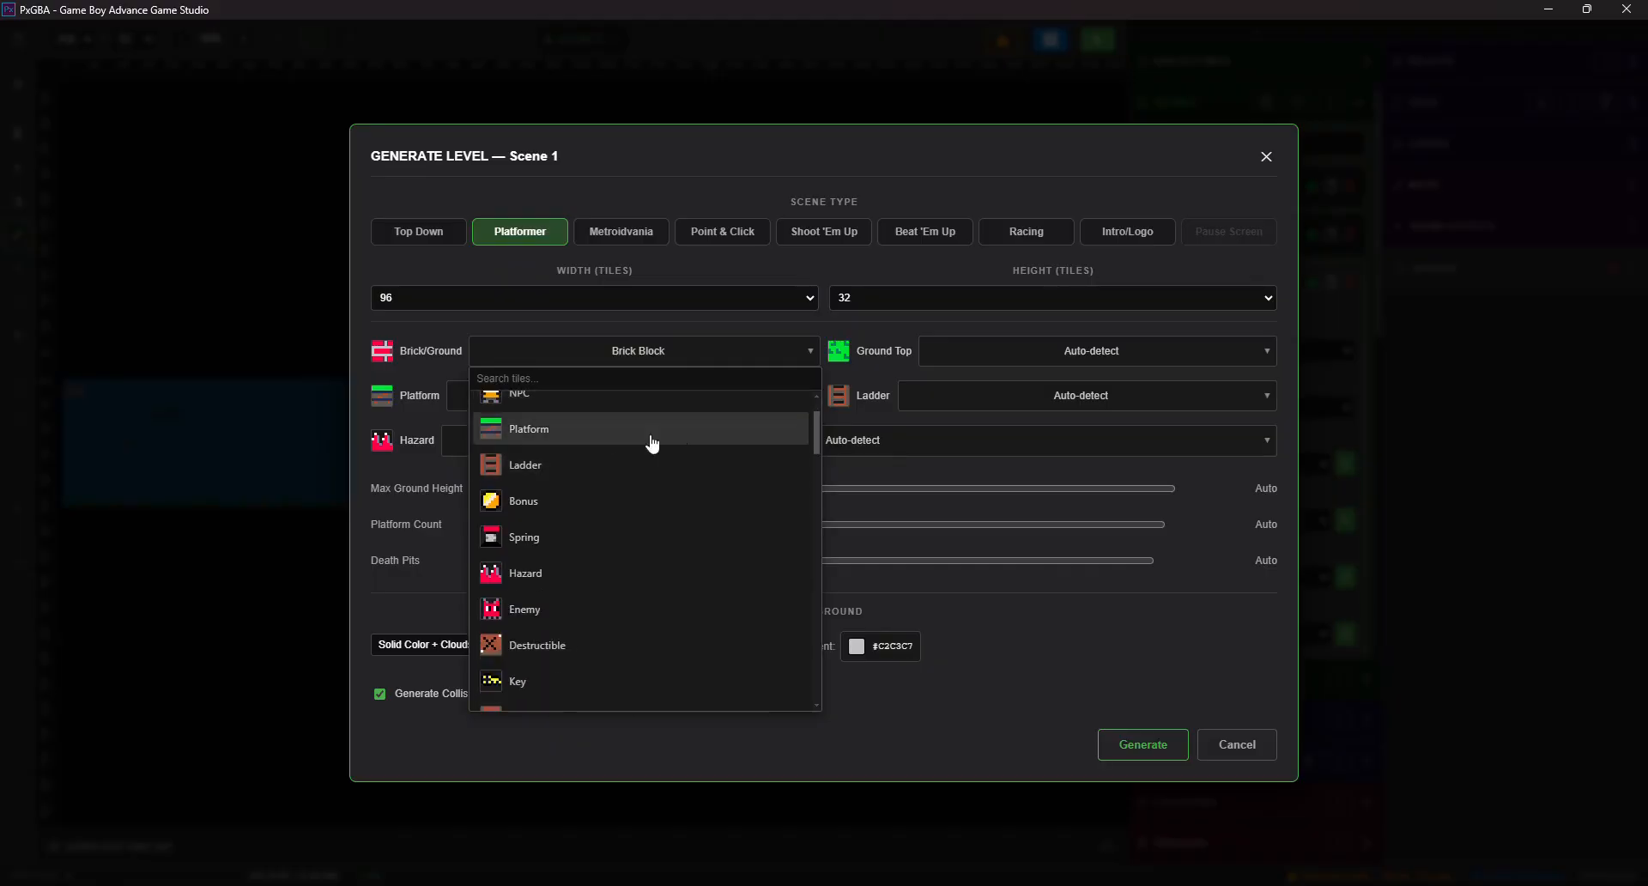
scroll(684, 445, down, 2)
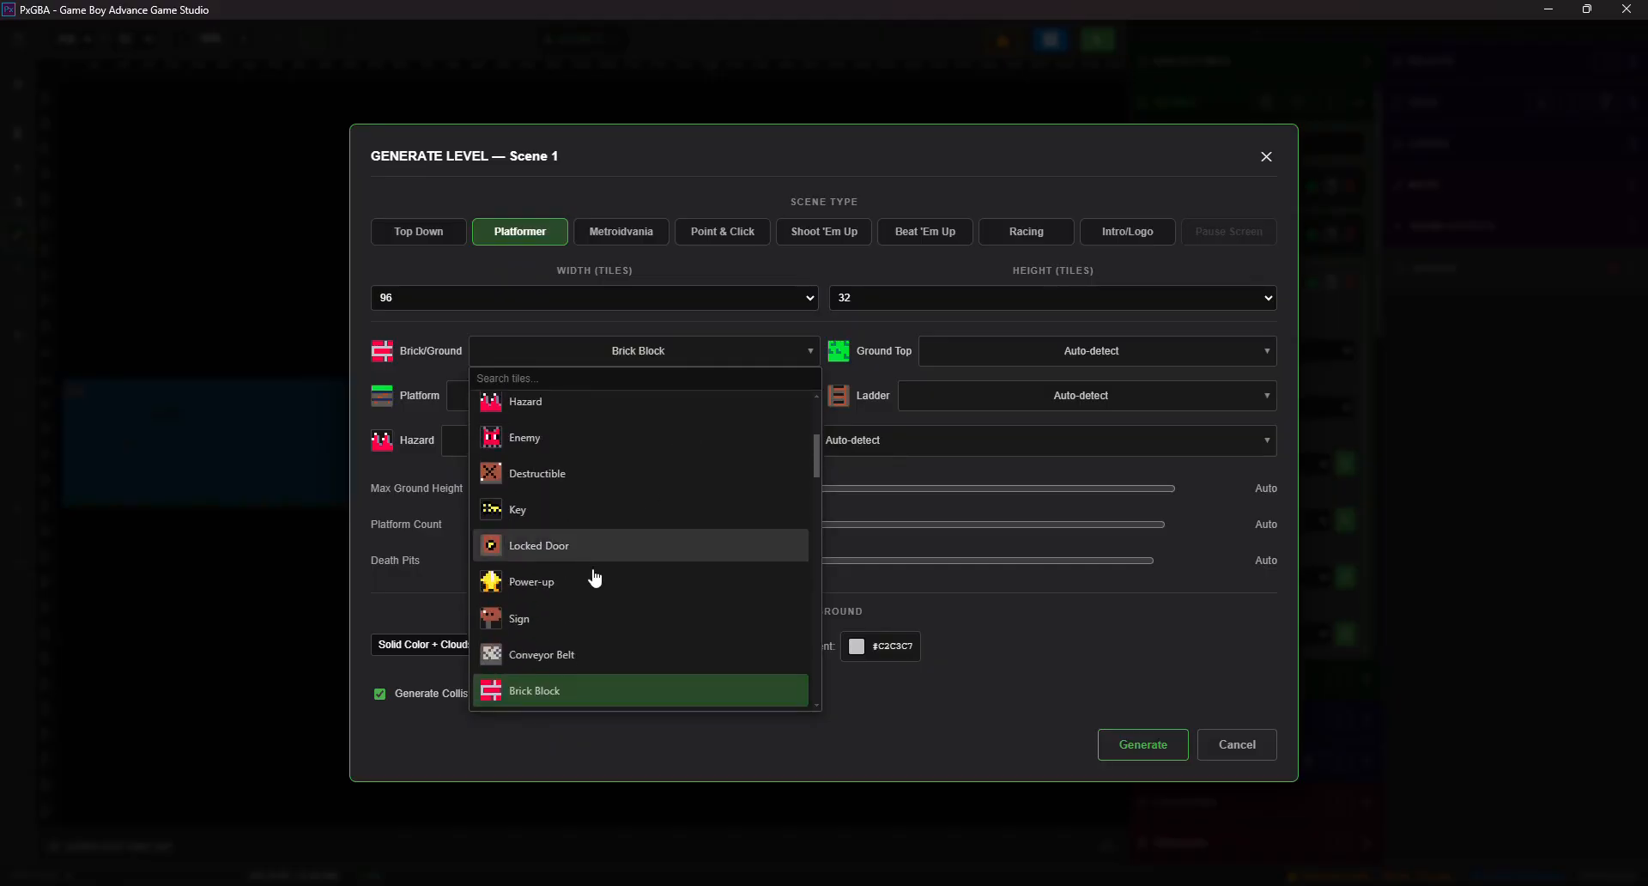
scroll(706, 590, down, 3)
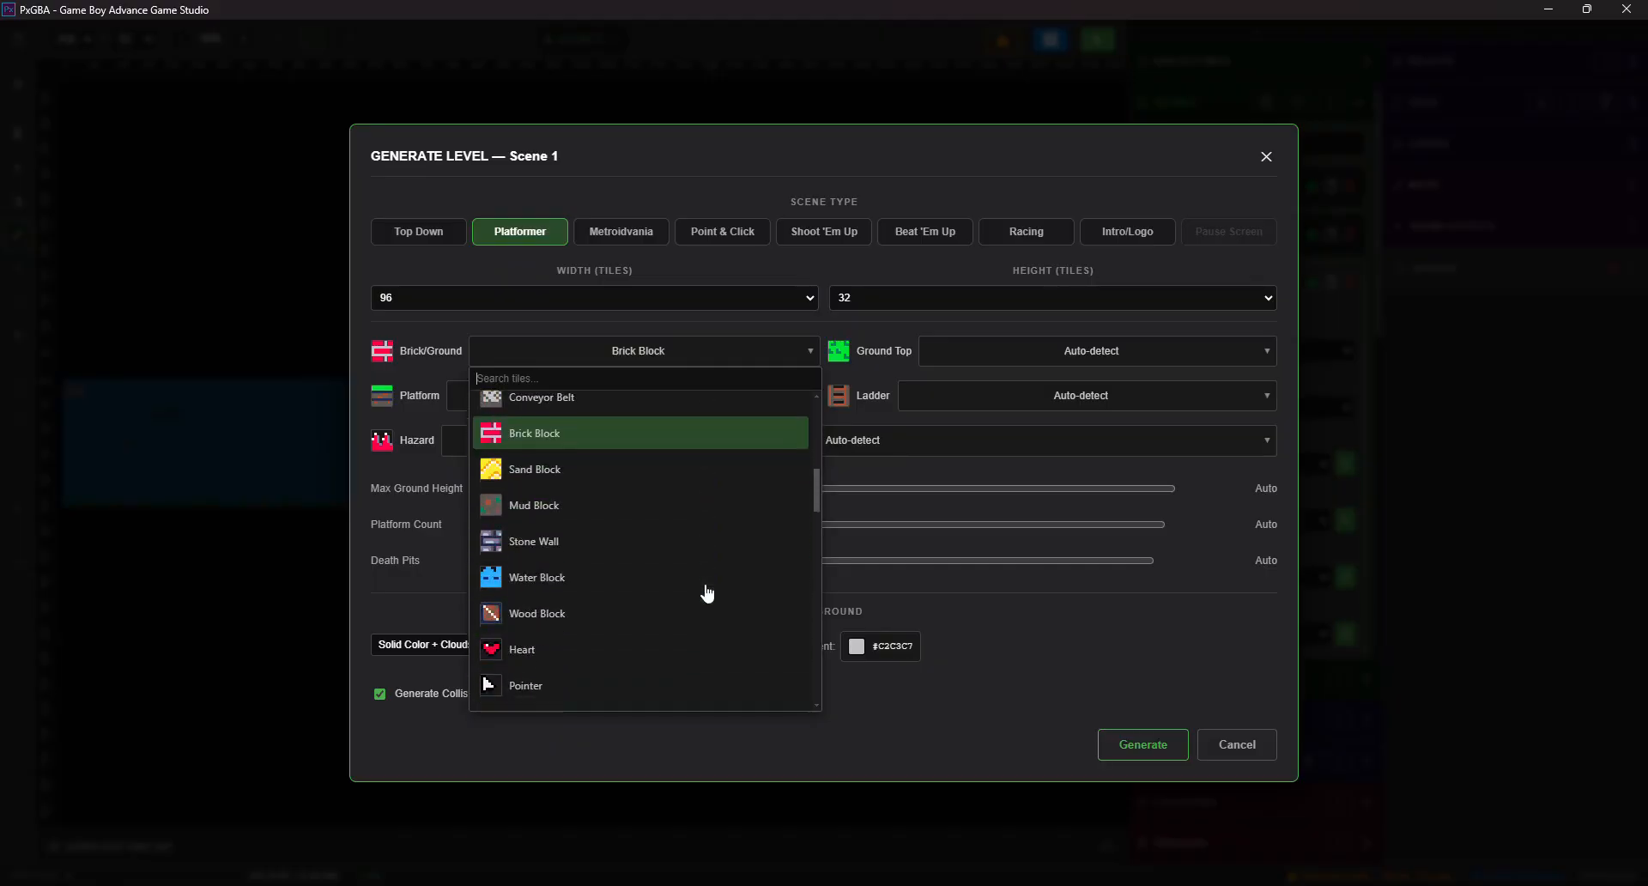
click(554, 506)
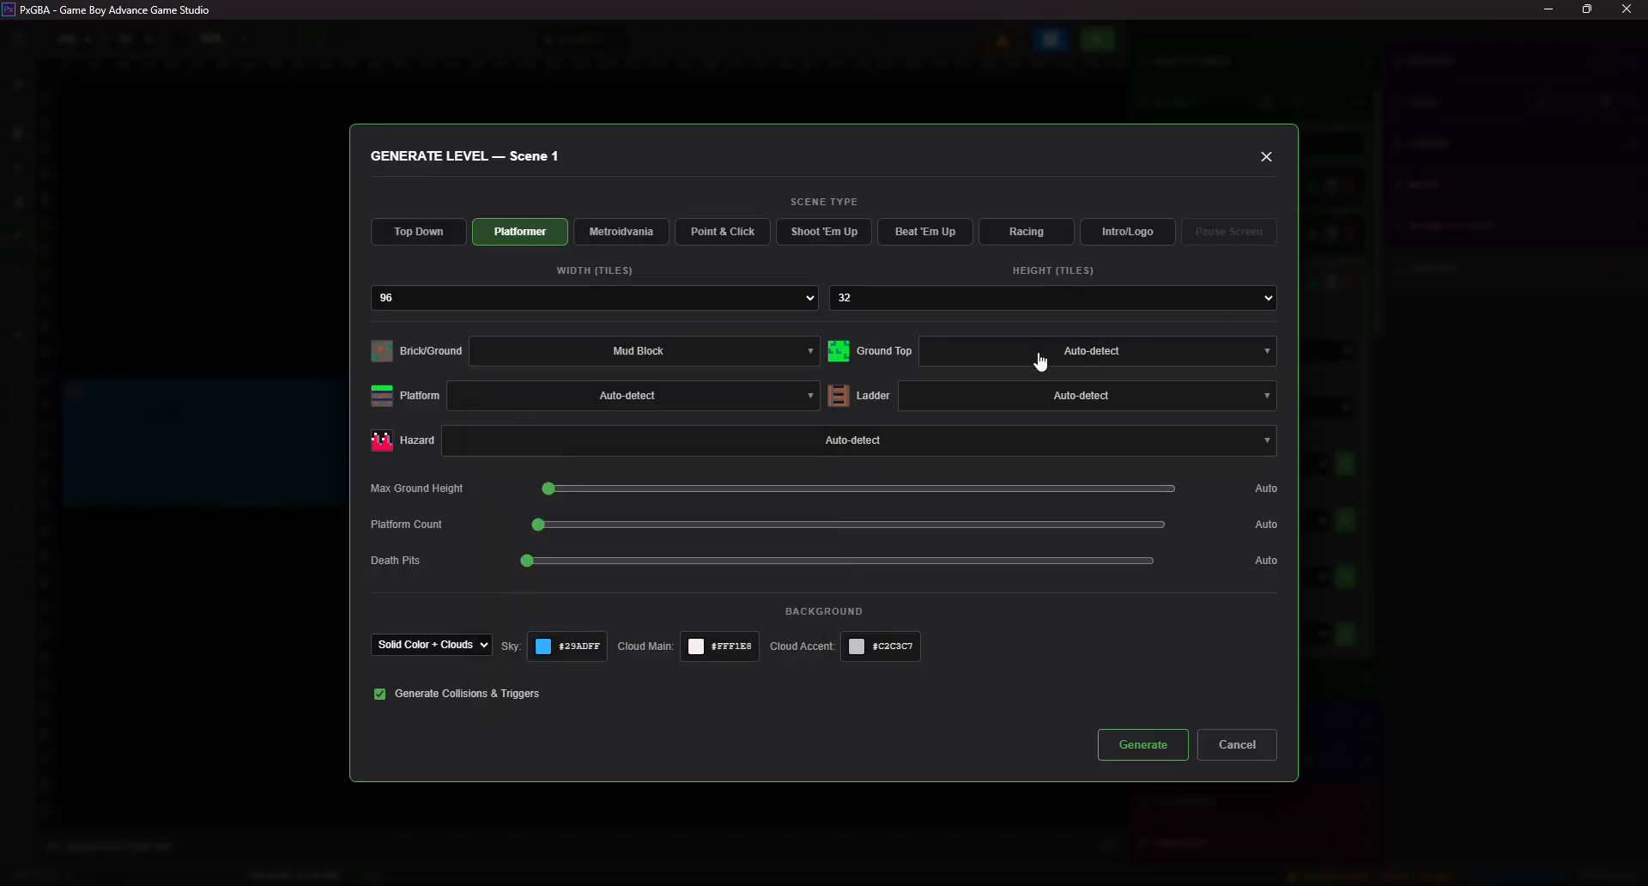
- Choose Destructible as the platform tile for the generated level
click(546, 399)
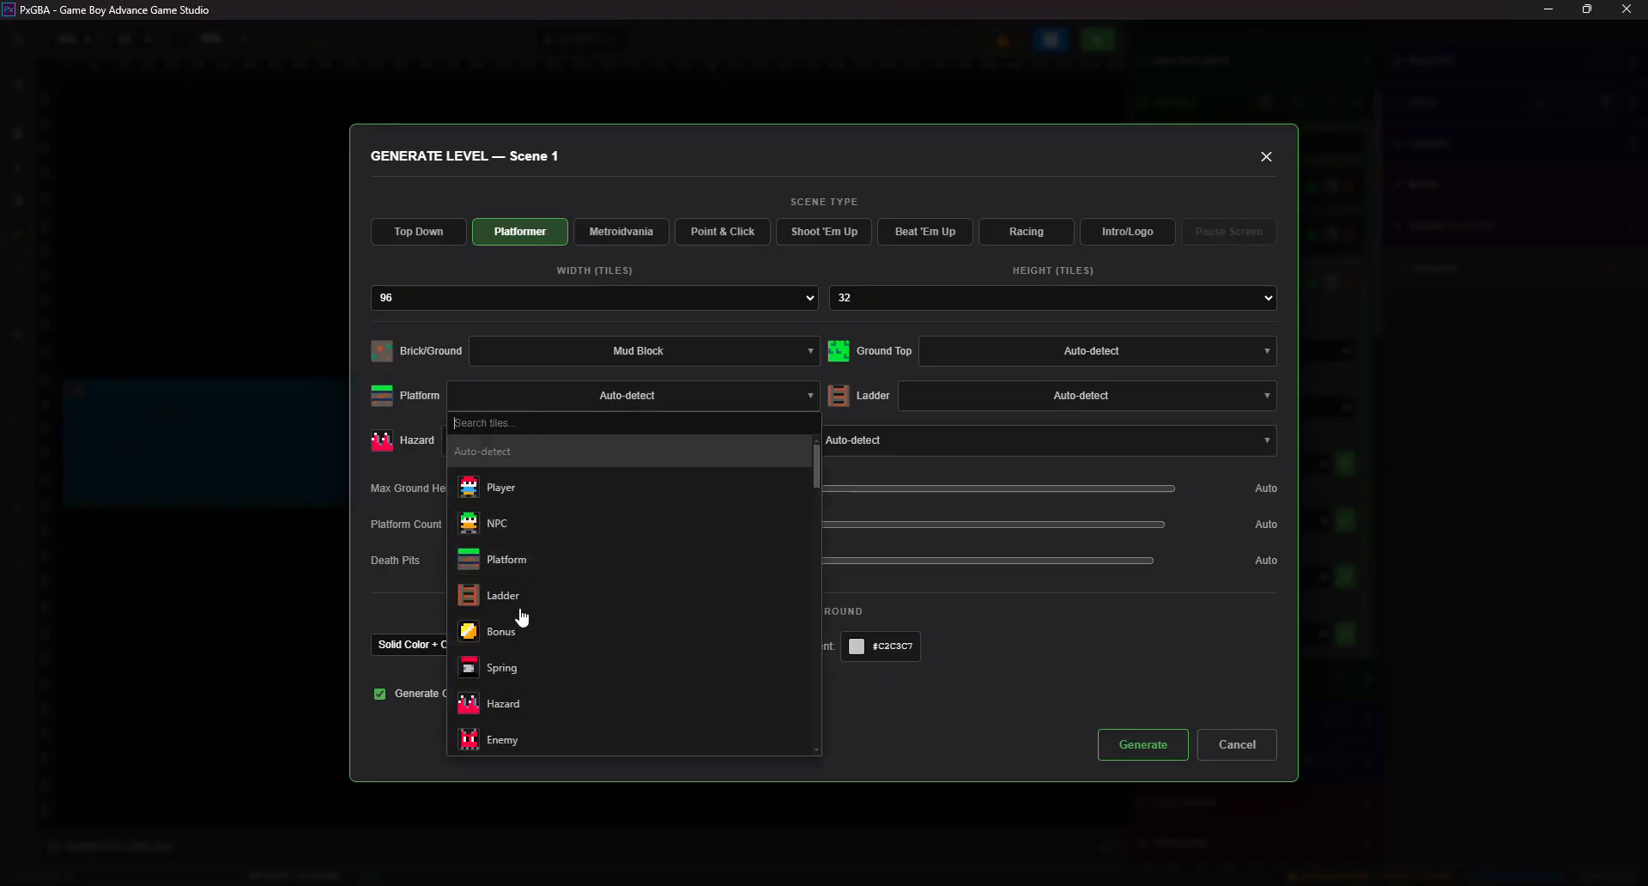
scroll(523, 625, down, 1)
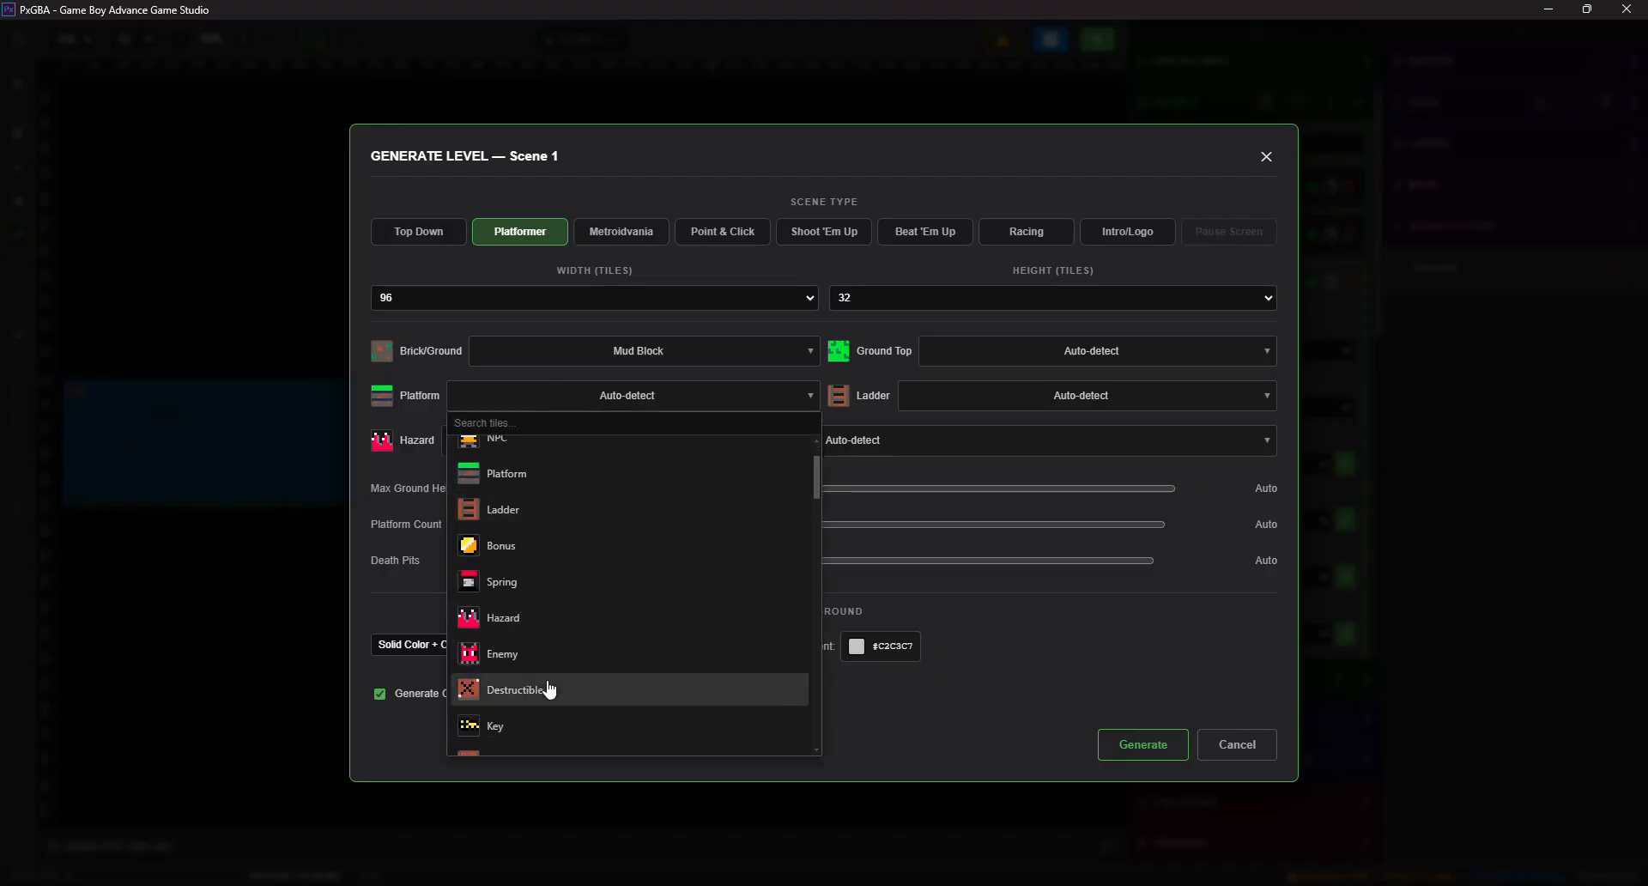
scroll(550, 682, down, 1)
click(543, 611)
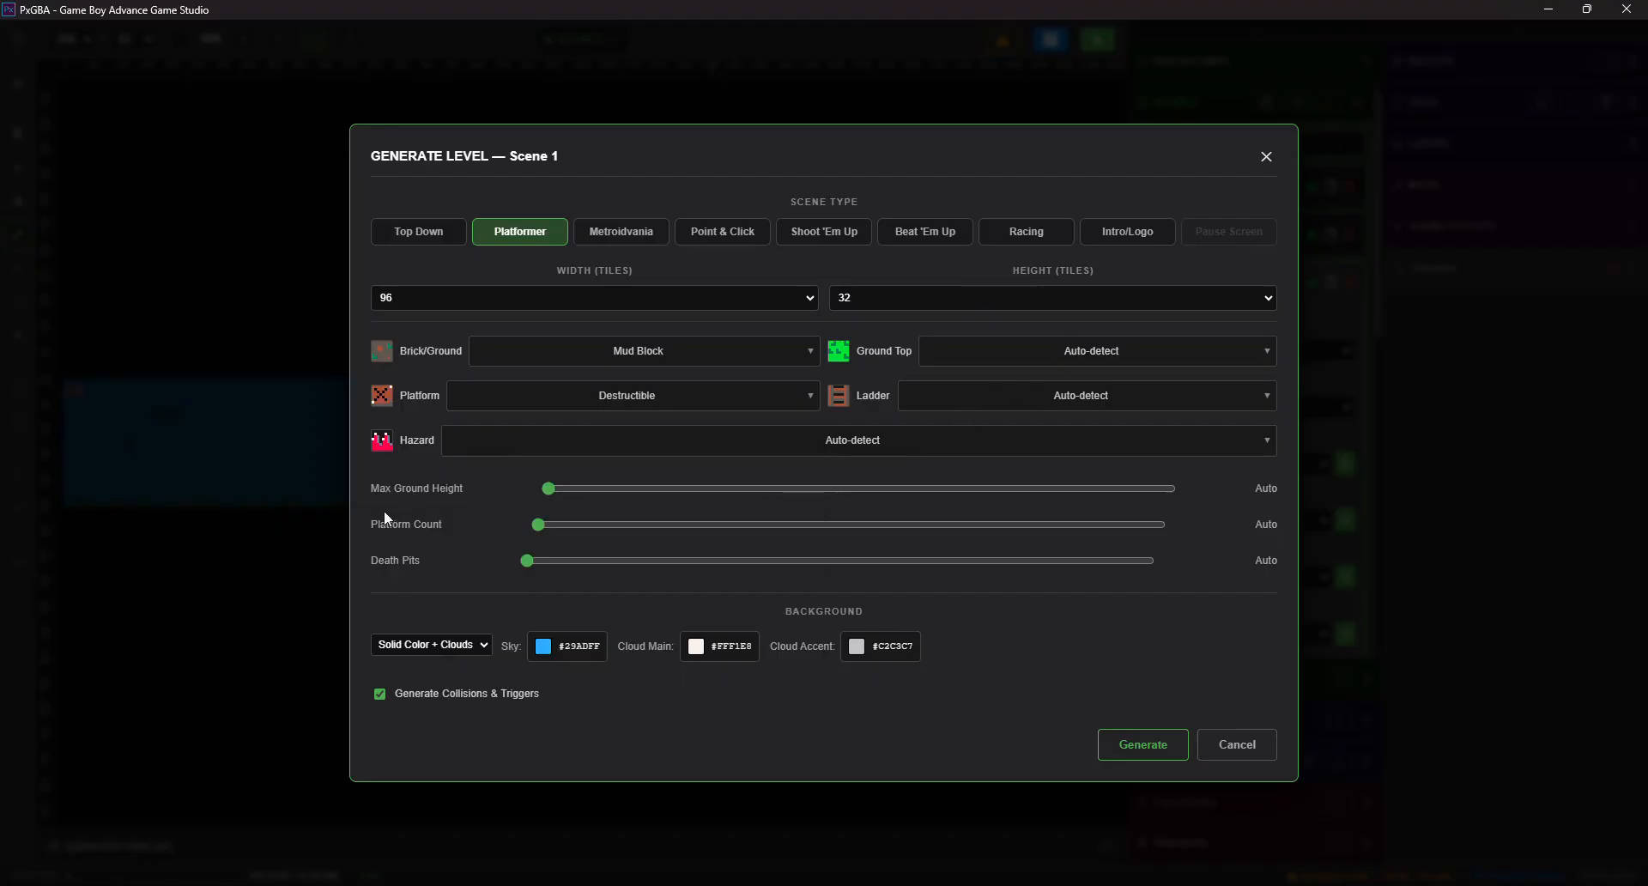
- Choose Racing Obstacle as the hazard tile for the generated level
click(524, 447)
scroll(610, 620, down, 5)
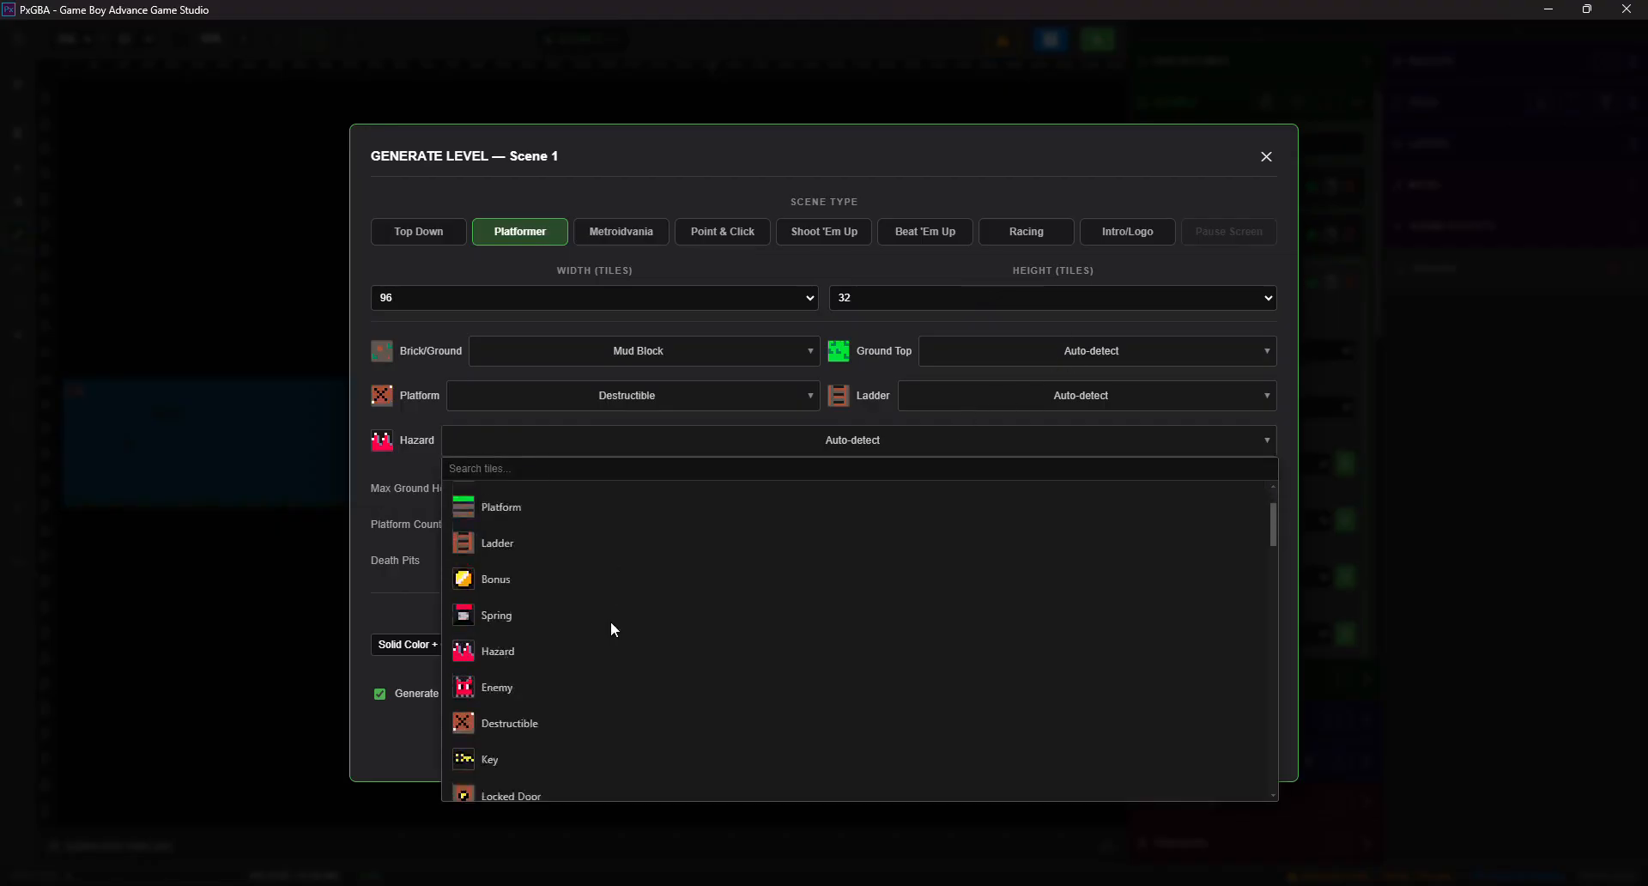
scroll(612, 630, down, 3)
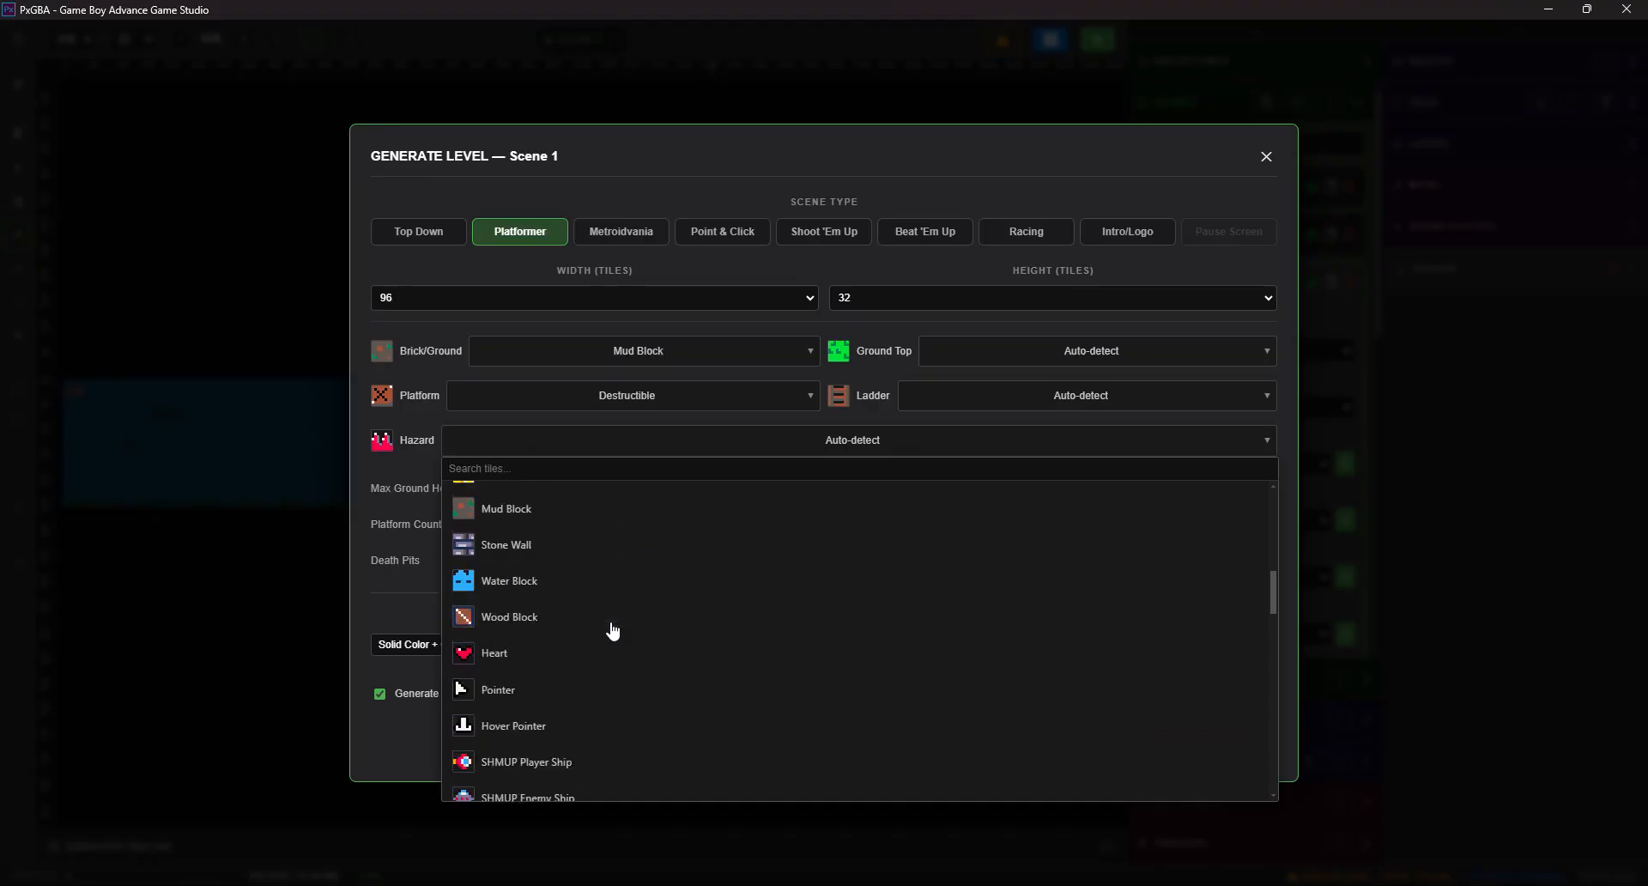
scroll(610, 627, down, 1)
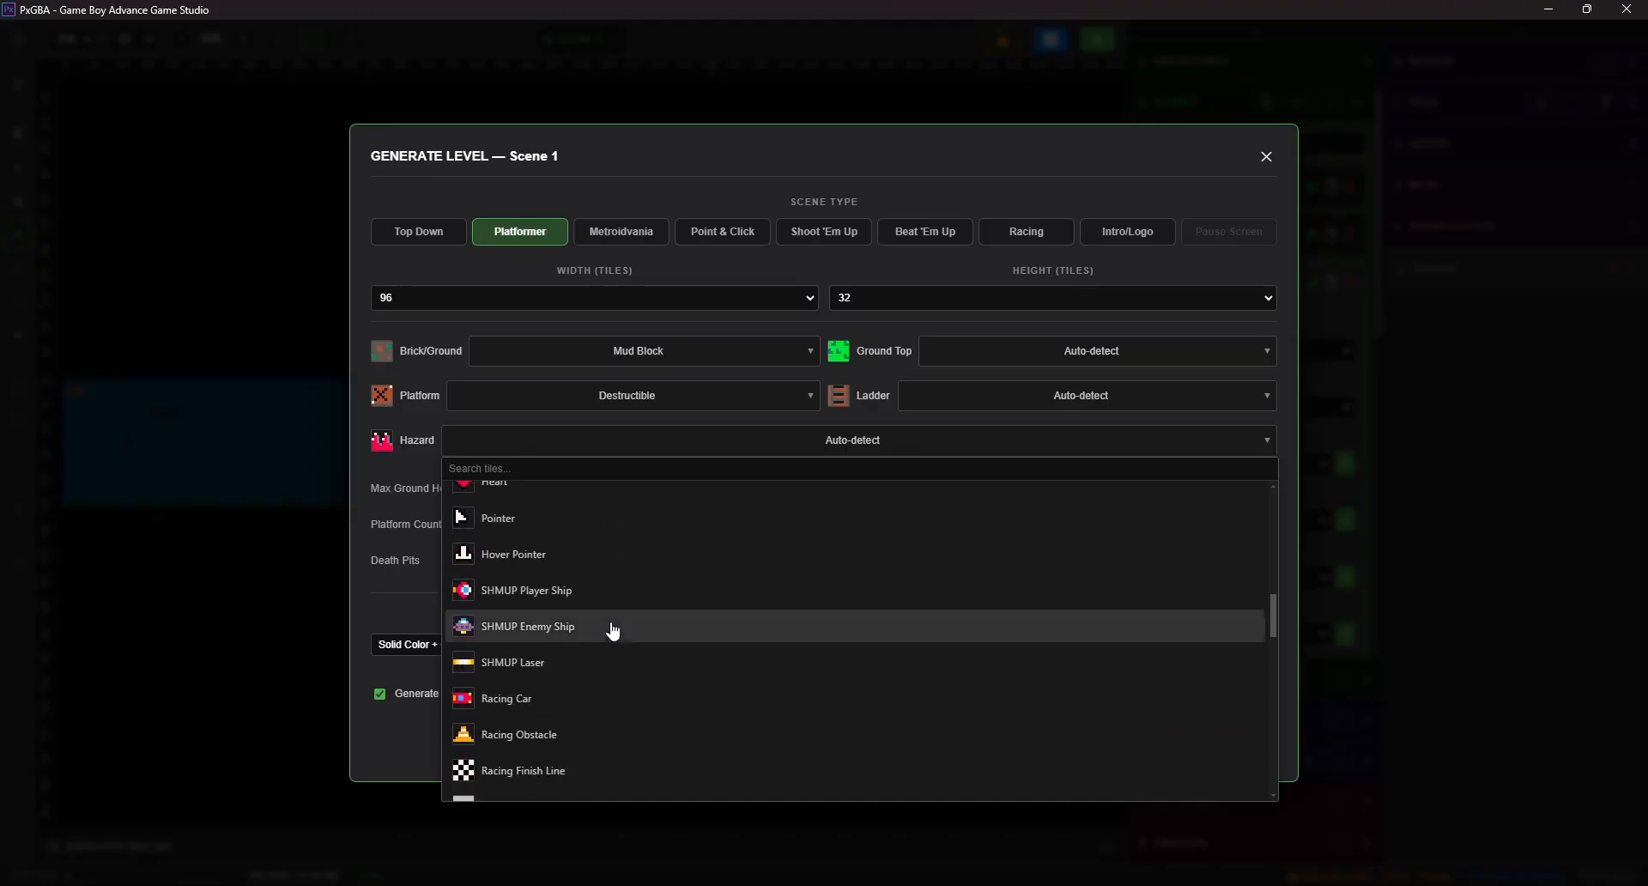
scroll(570, 626, down, 1)
scroll(570, 629, down, 1)
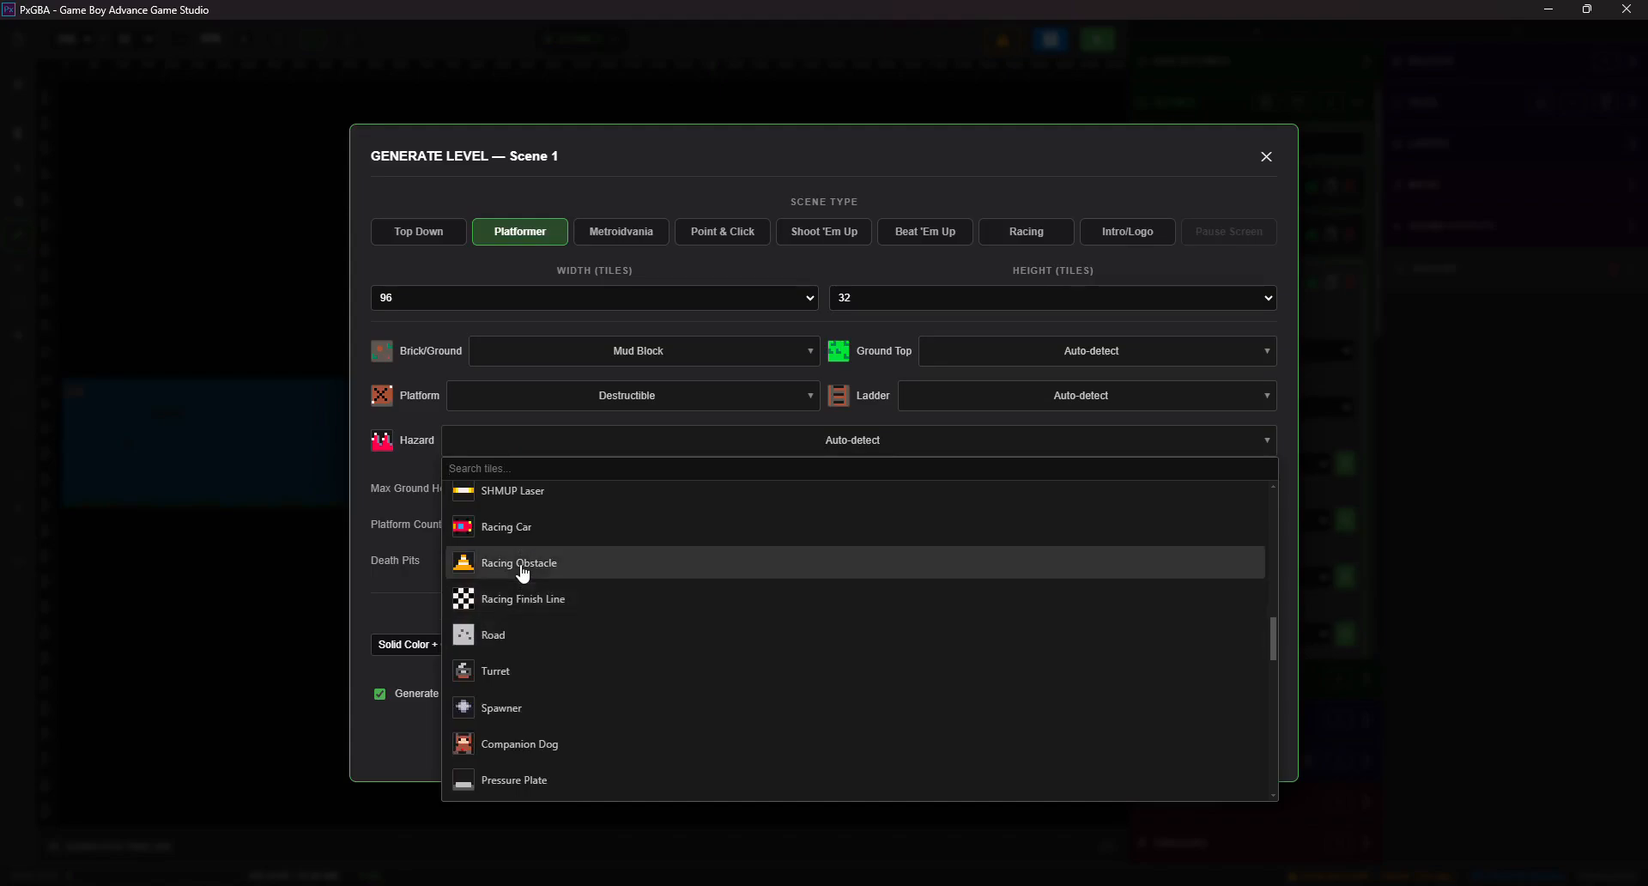
click(526, 563)
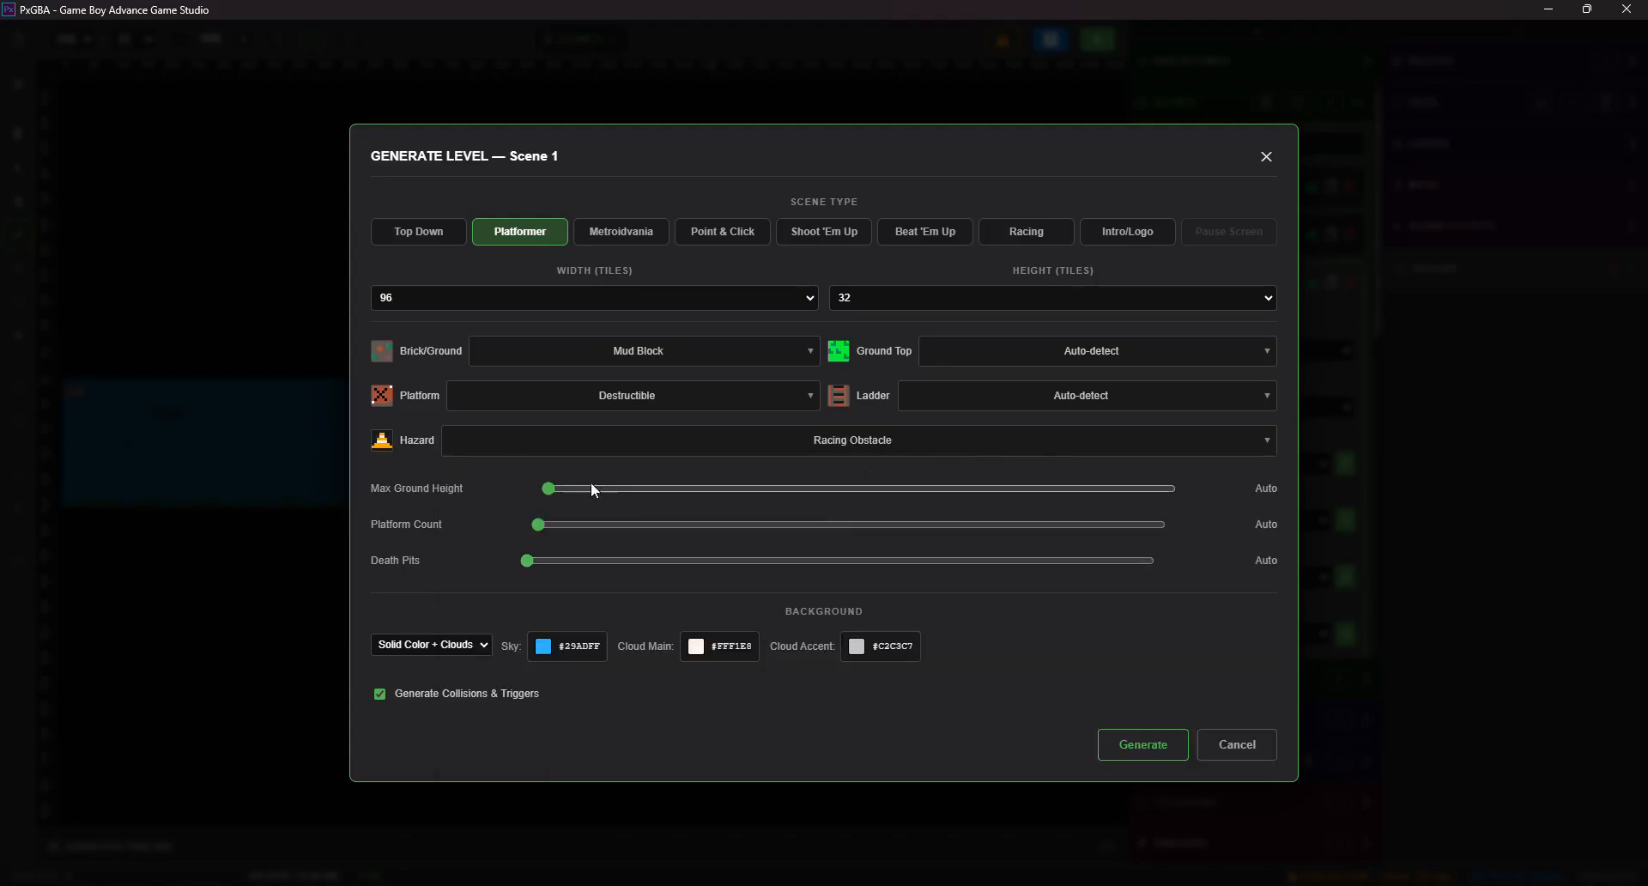
- Set the max ground height to 4 rows, the platform count to 9 and the death pits to 8
drag(772, 489, 1040, 487)
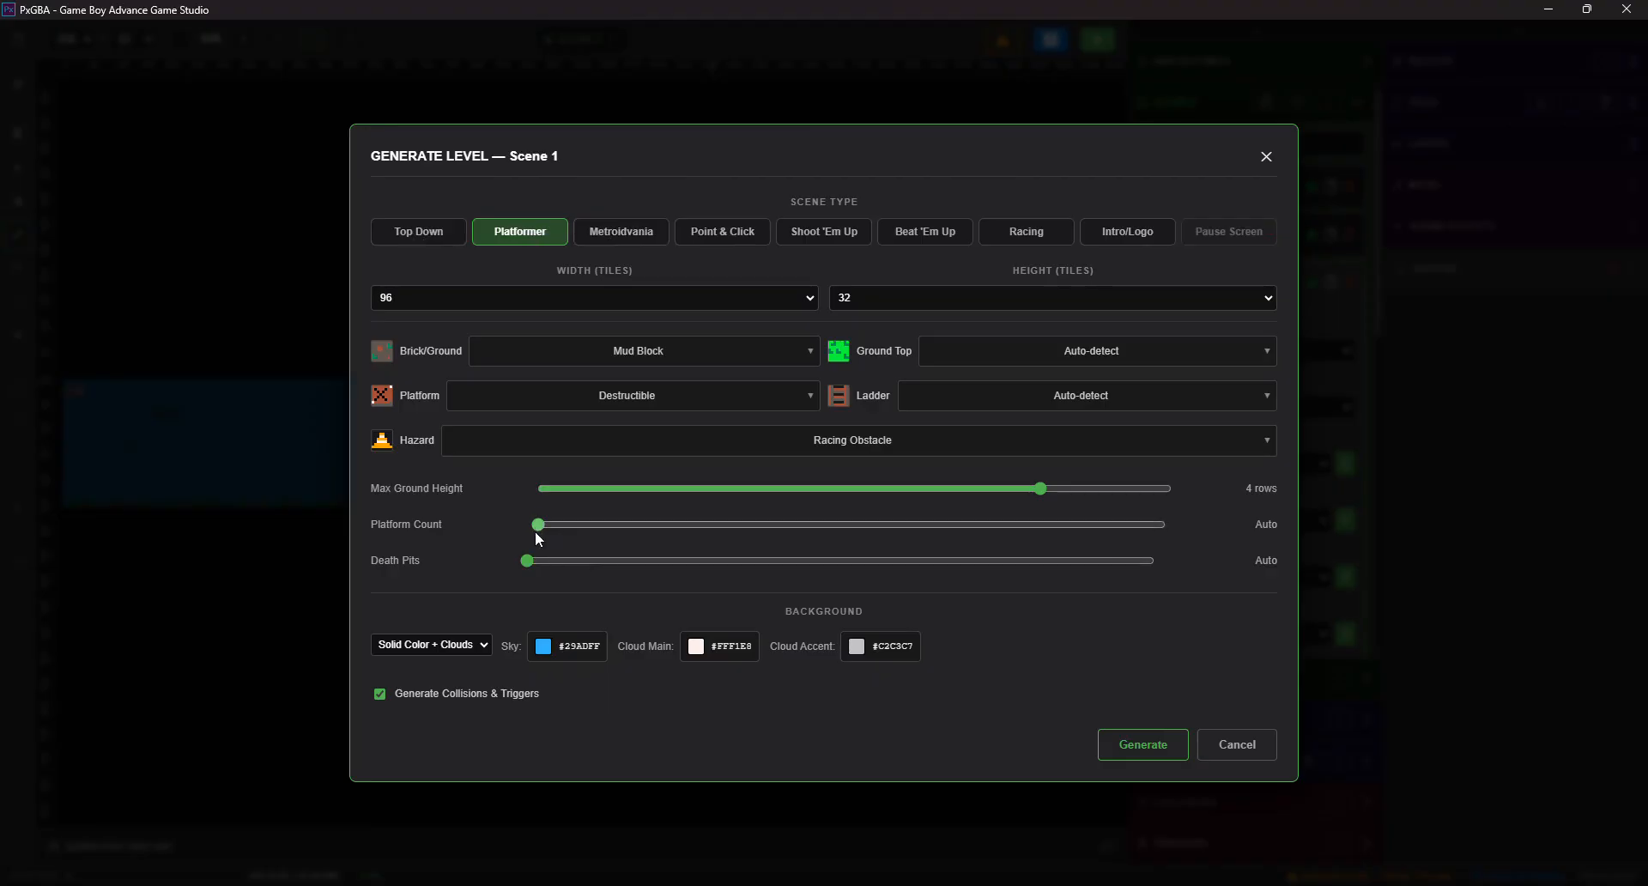
drag(538, 524, 815, 512)
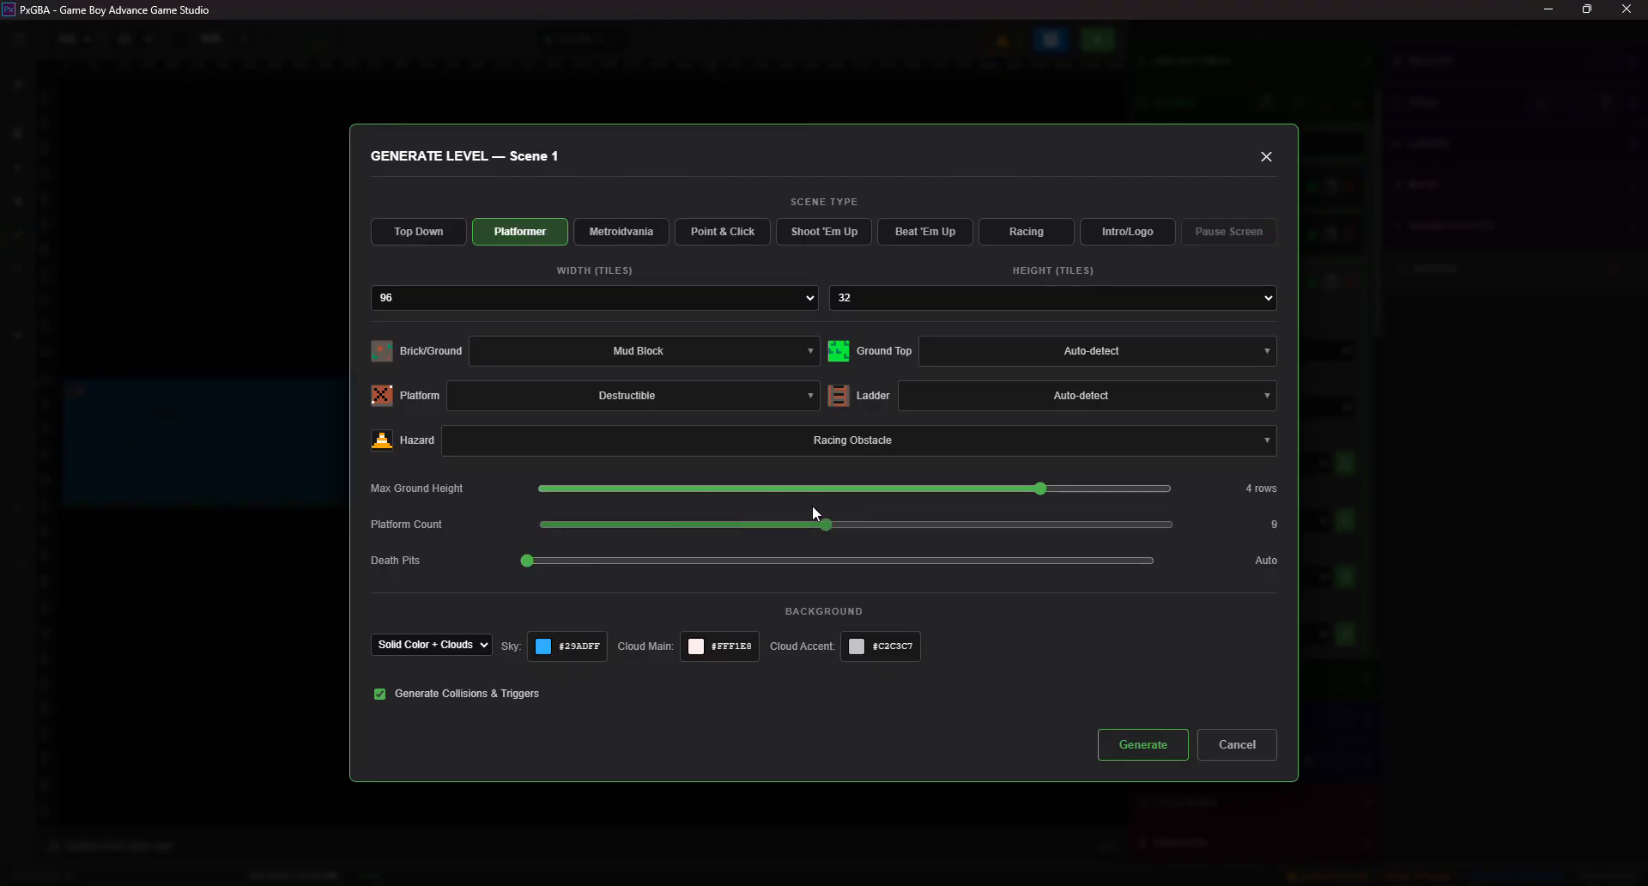
drag(527, 562, 1034, 571)
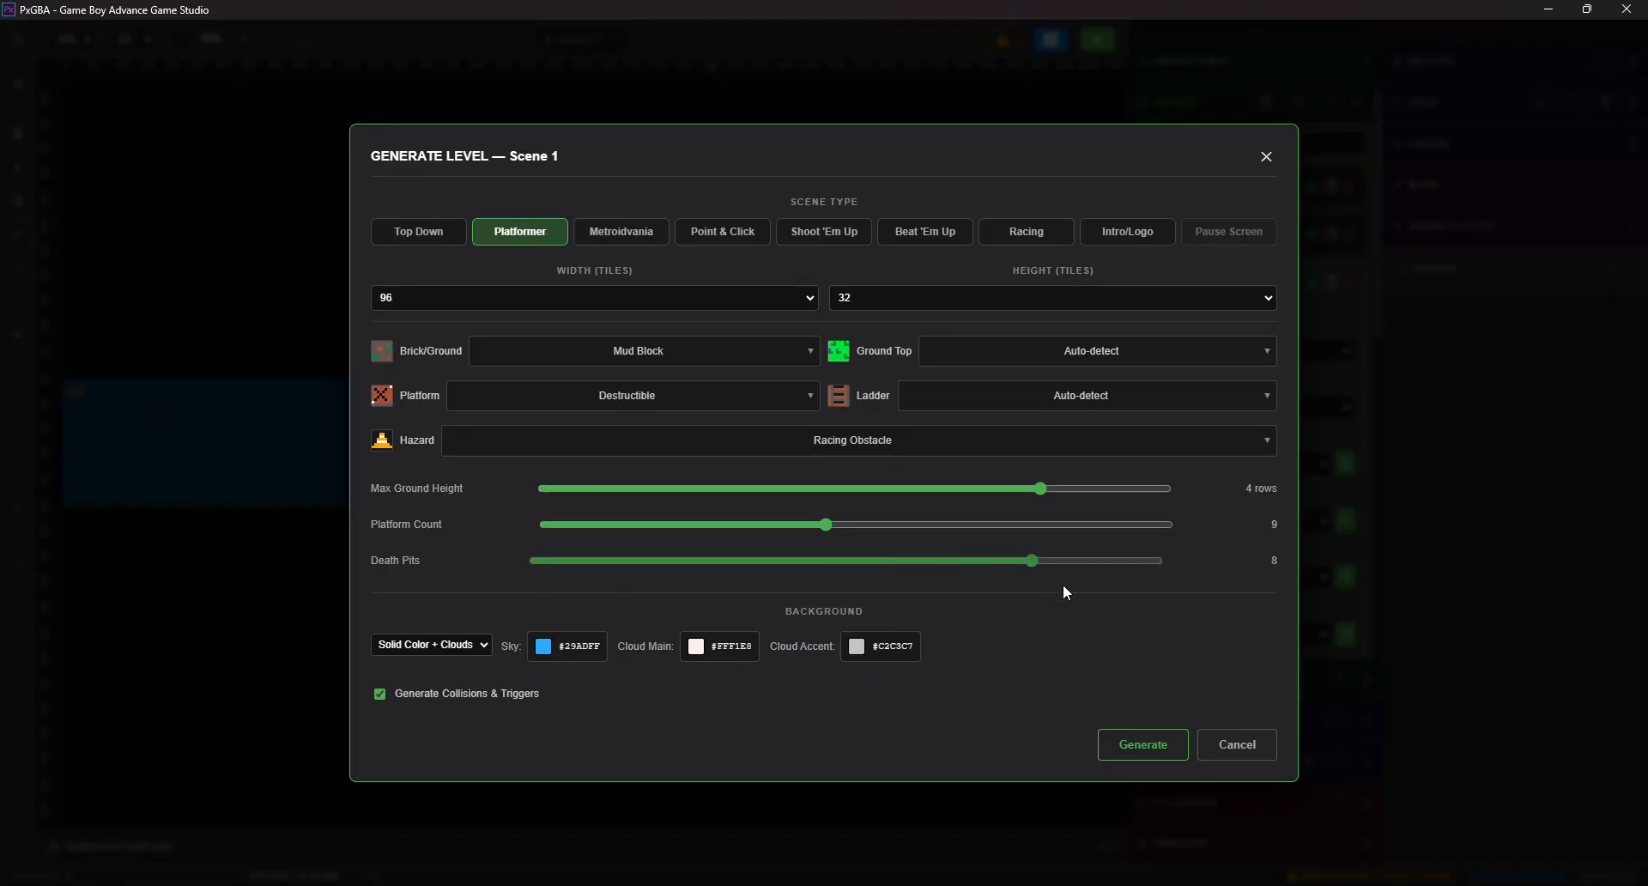
- Set the background to Starry Night Sky with planets of up to 8 tiles and generate the level
click(454, 645)
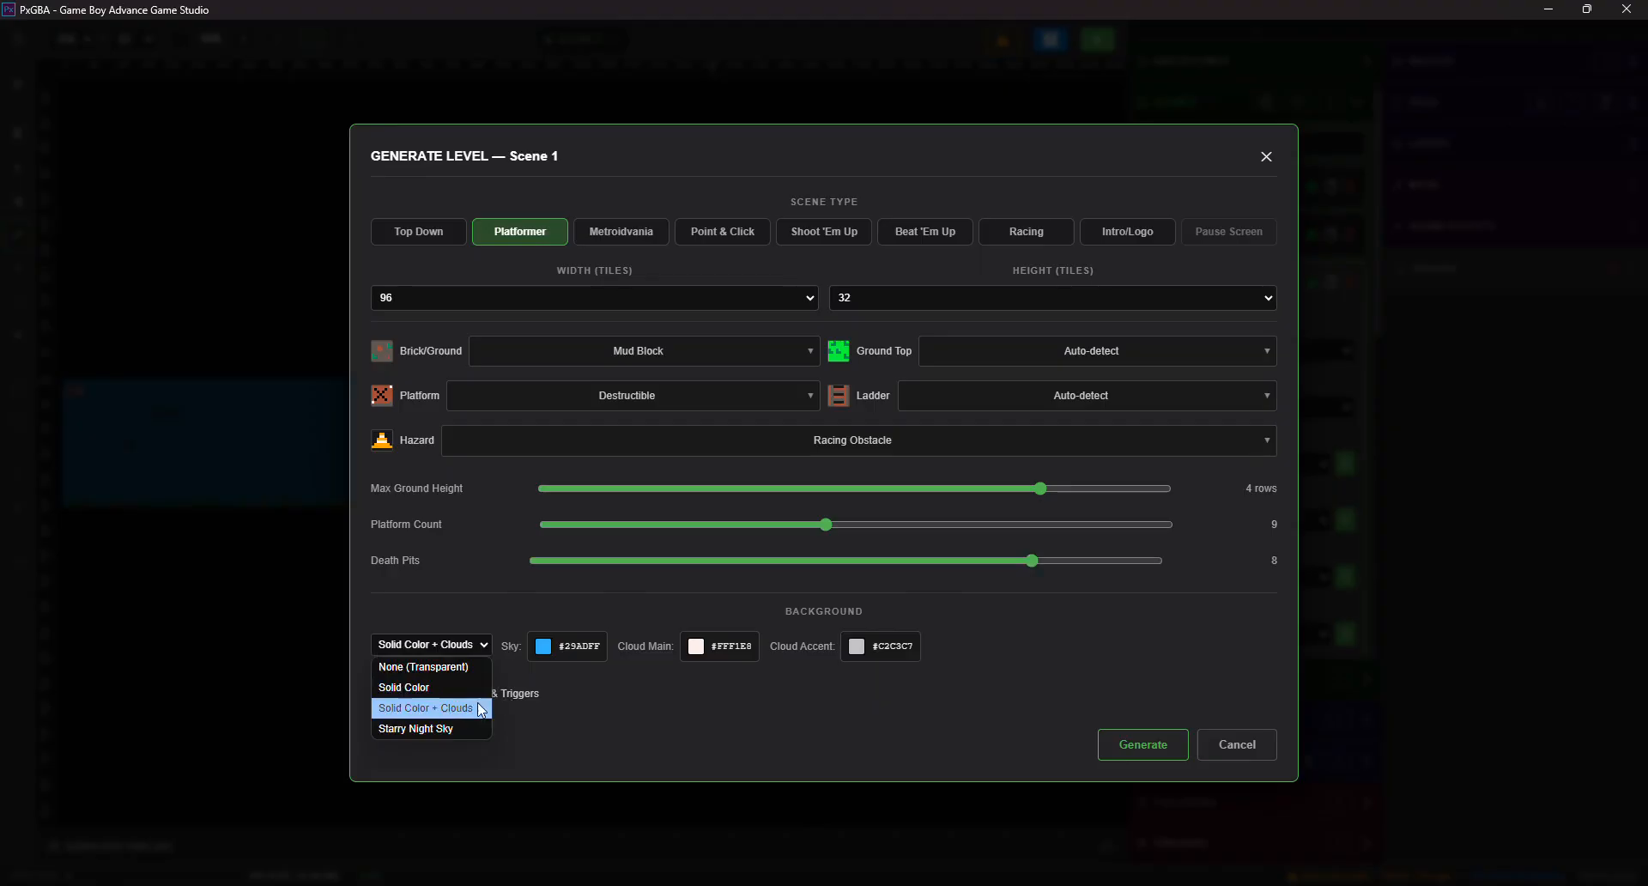
click(471, 728)
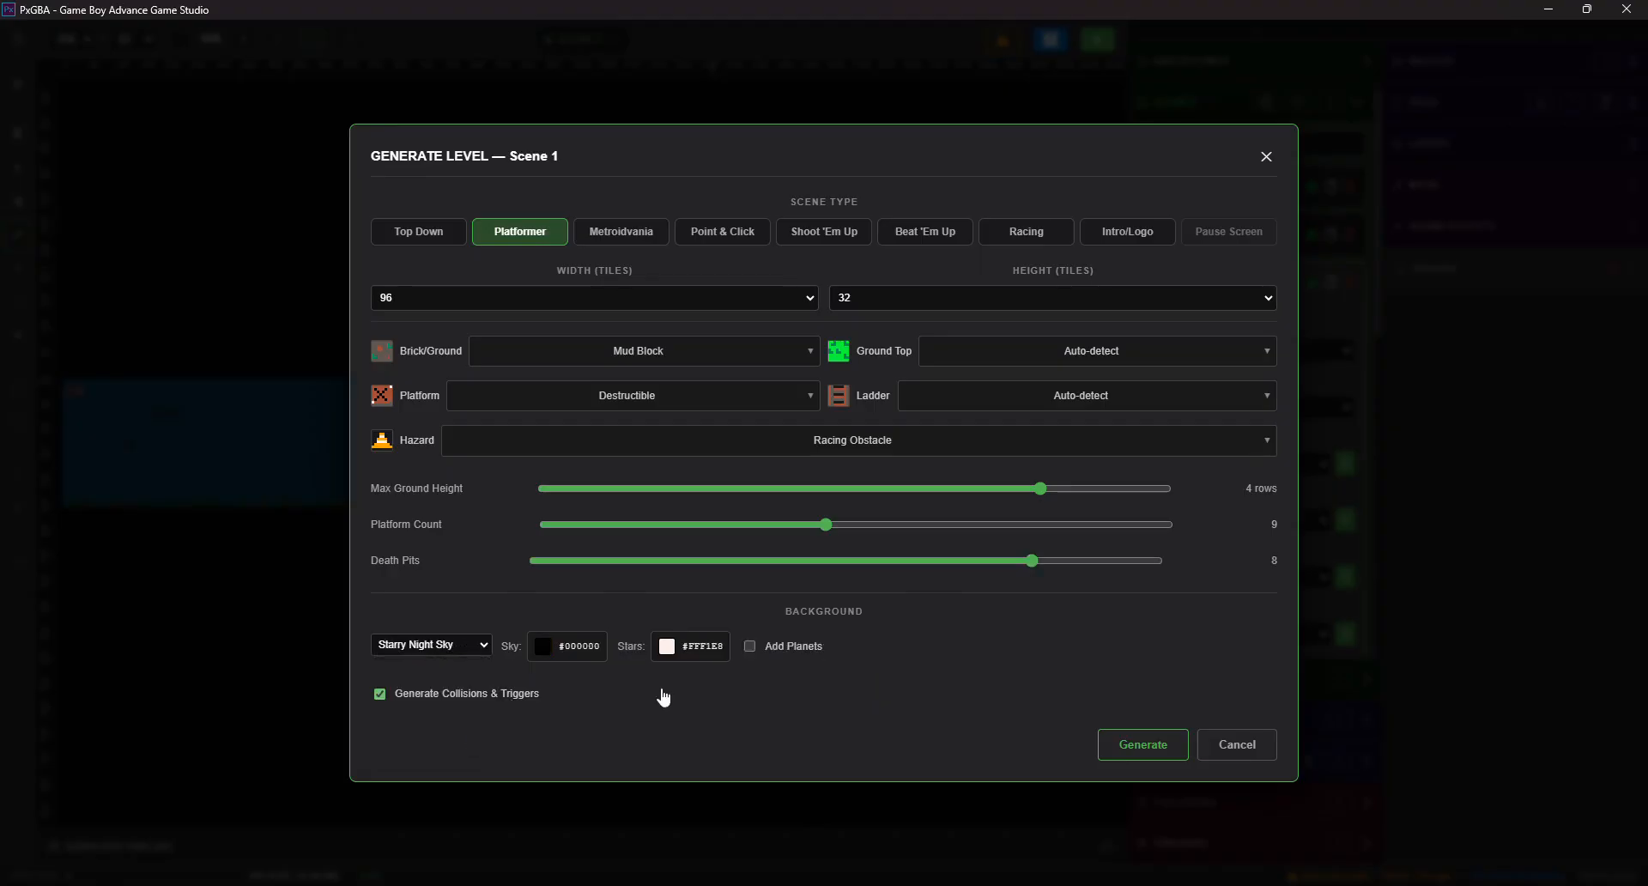
click(749, 647)
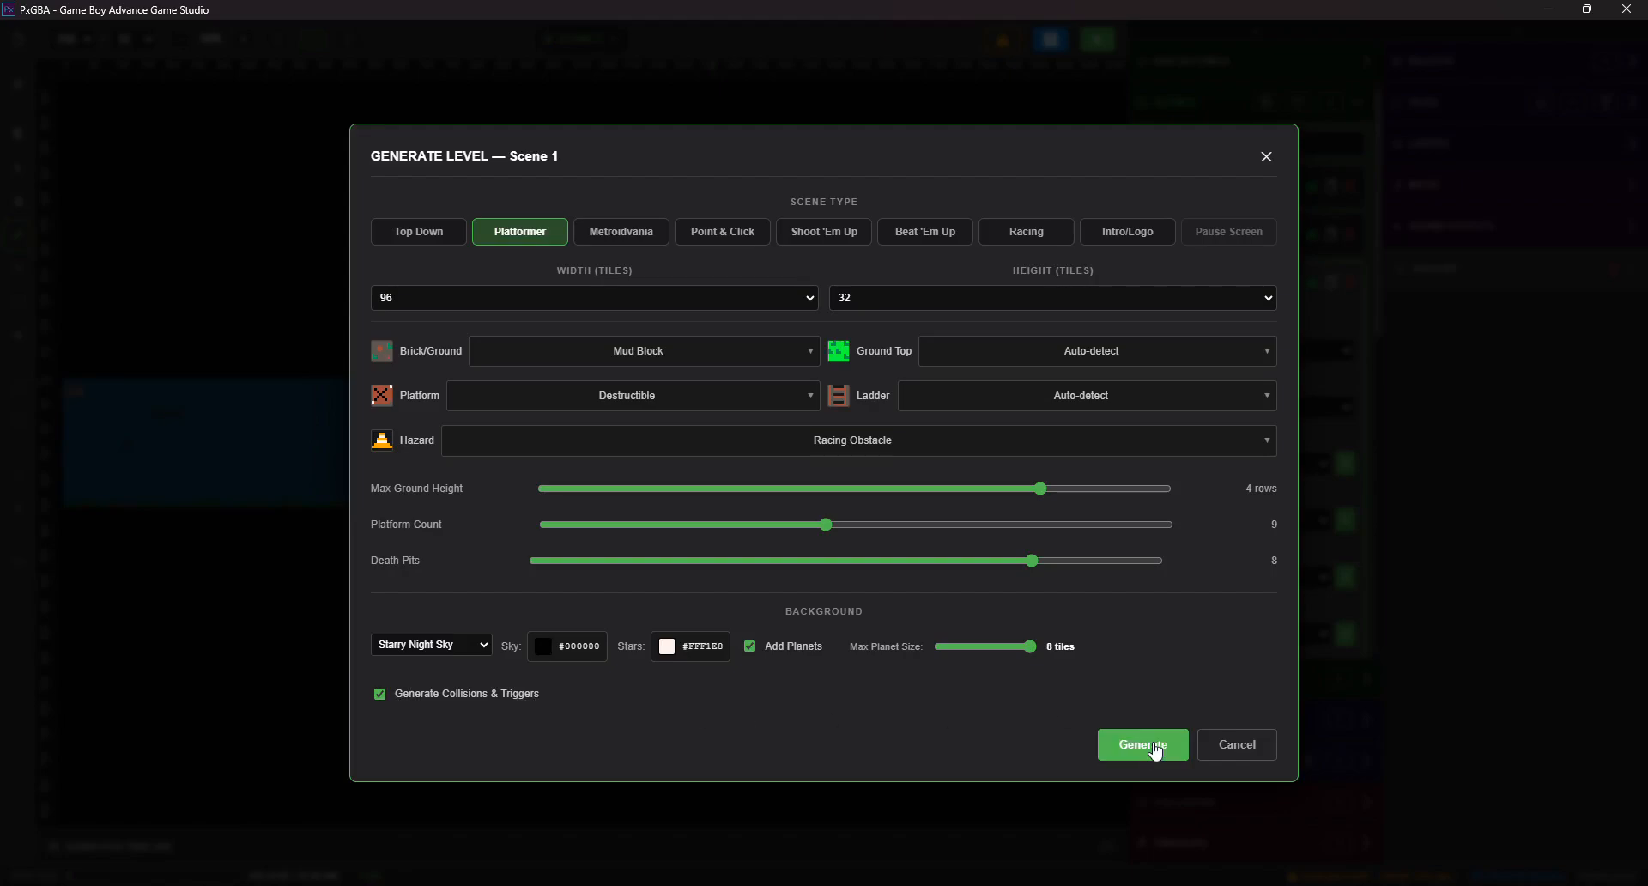
click(1155, 747)
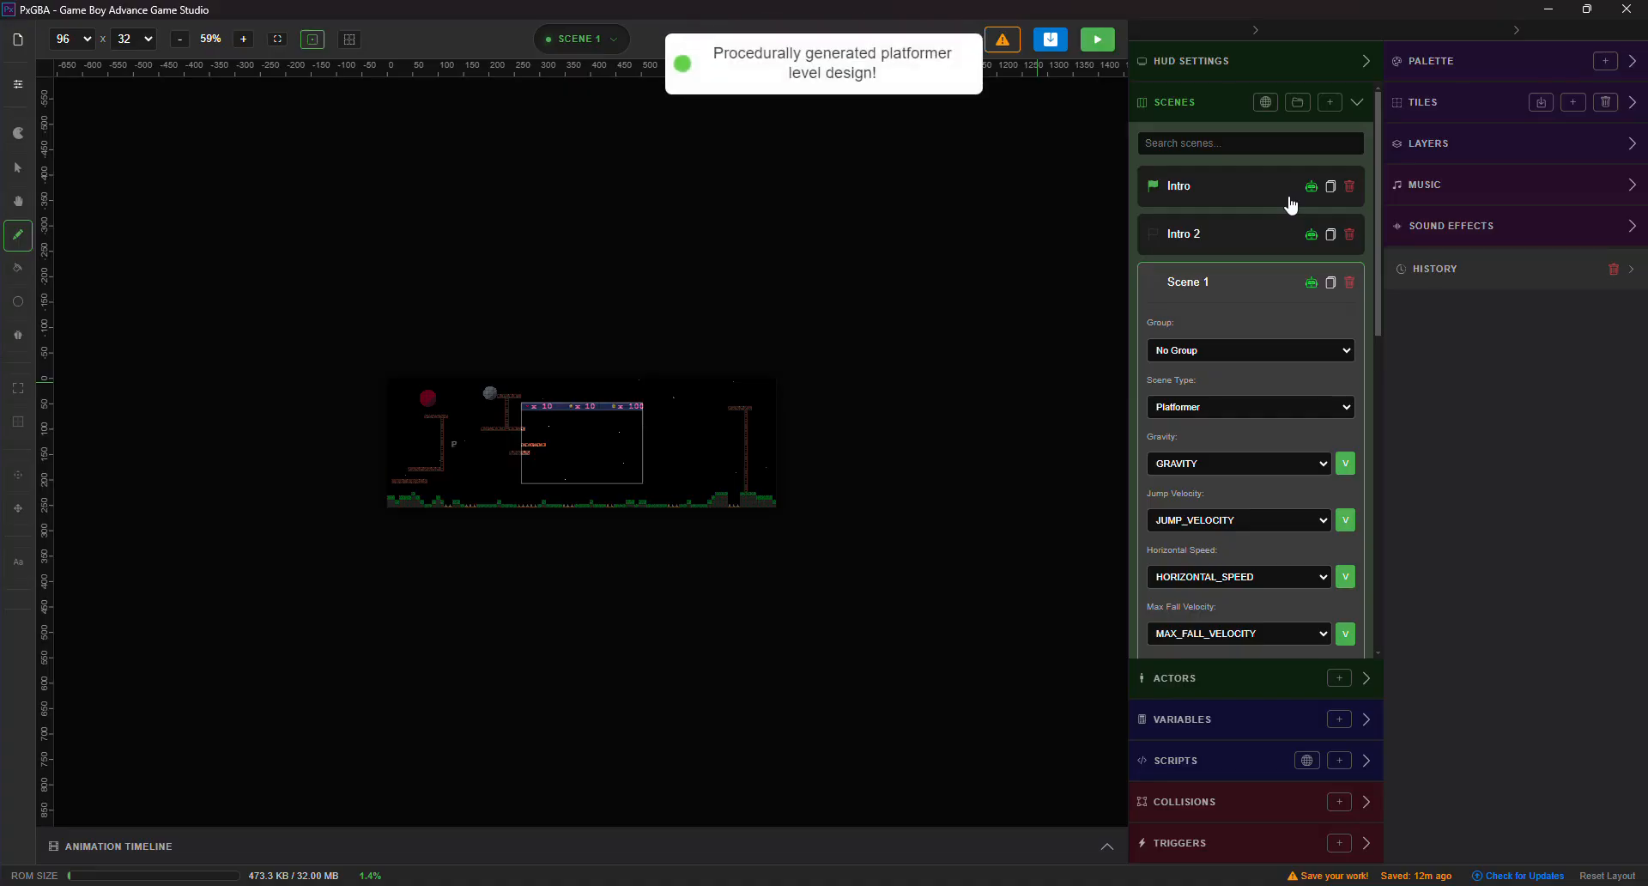
- Examine the generated Scene 1 level's platforms, ladders, hazards and planets, and look over the scene's settings
scroll(601, 460, up, 2)
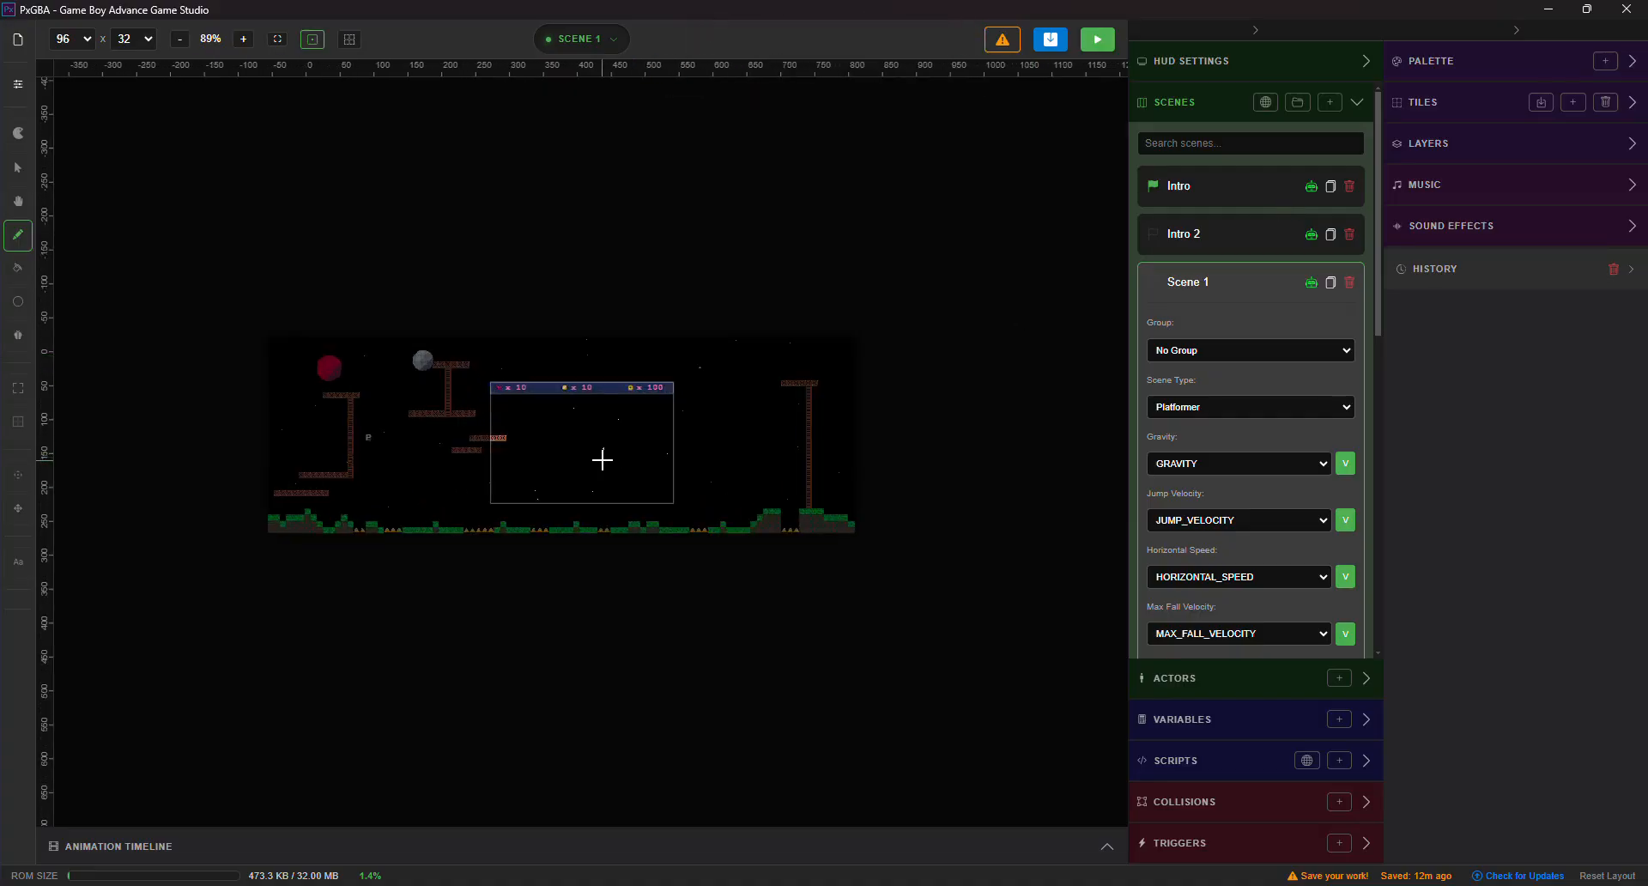
scroll(602, 460, up, 6)
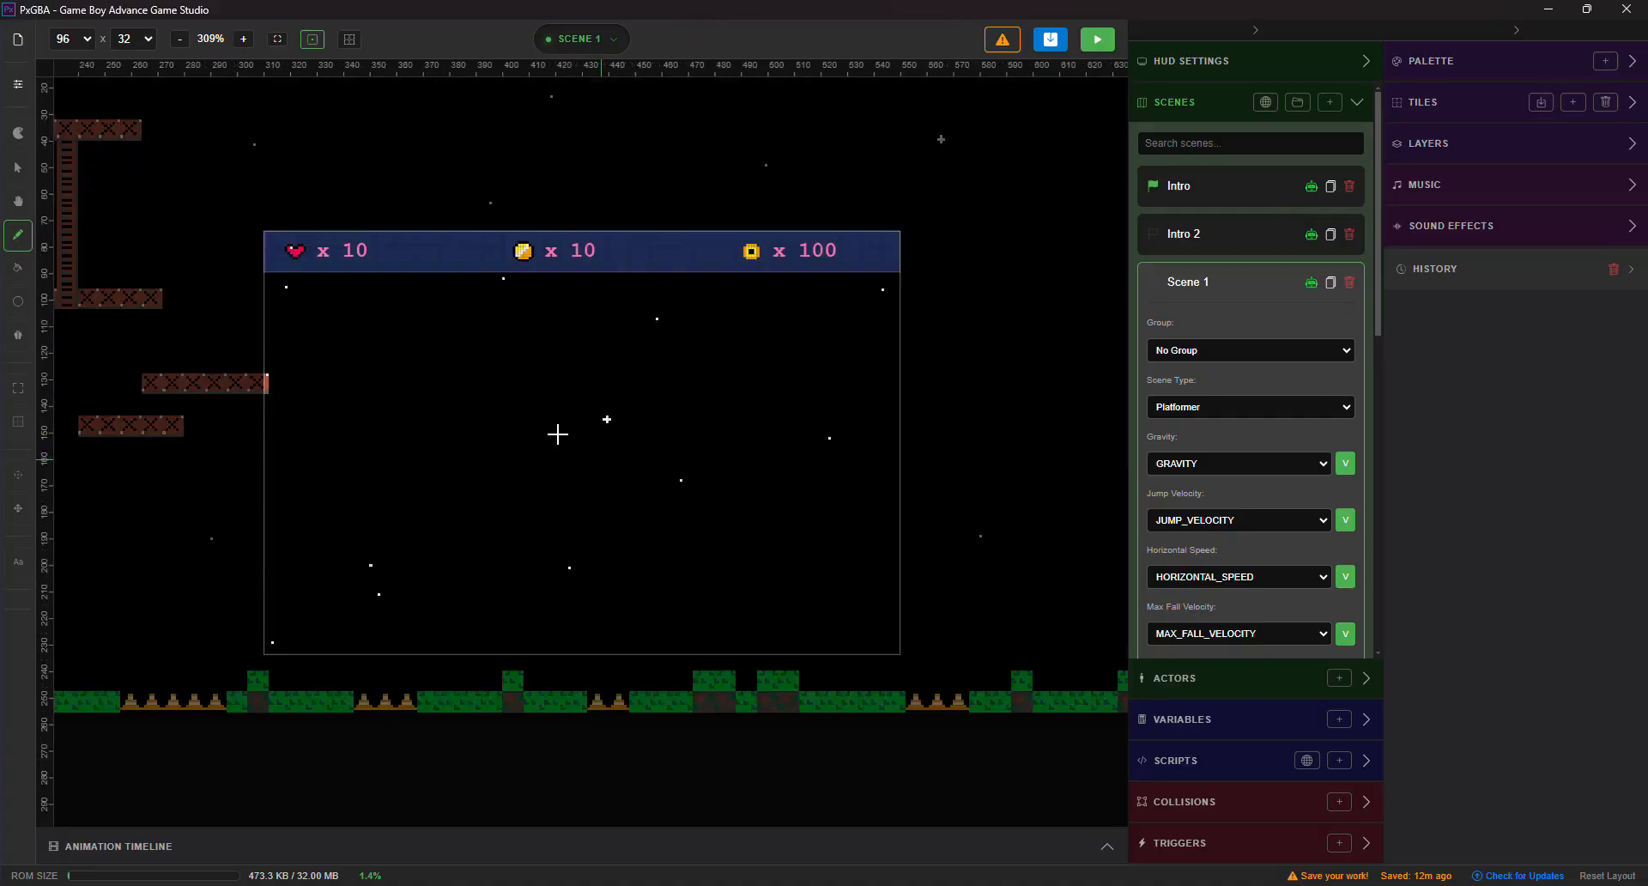
scroll(557, 434, down, 2)
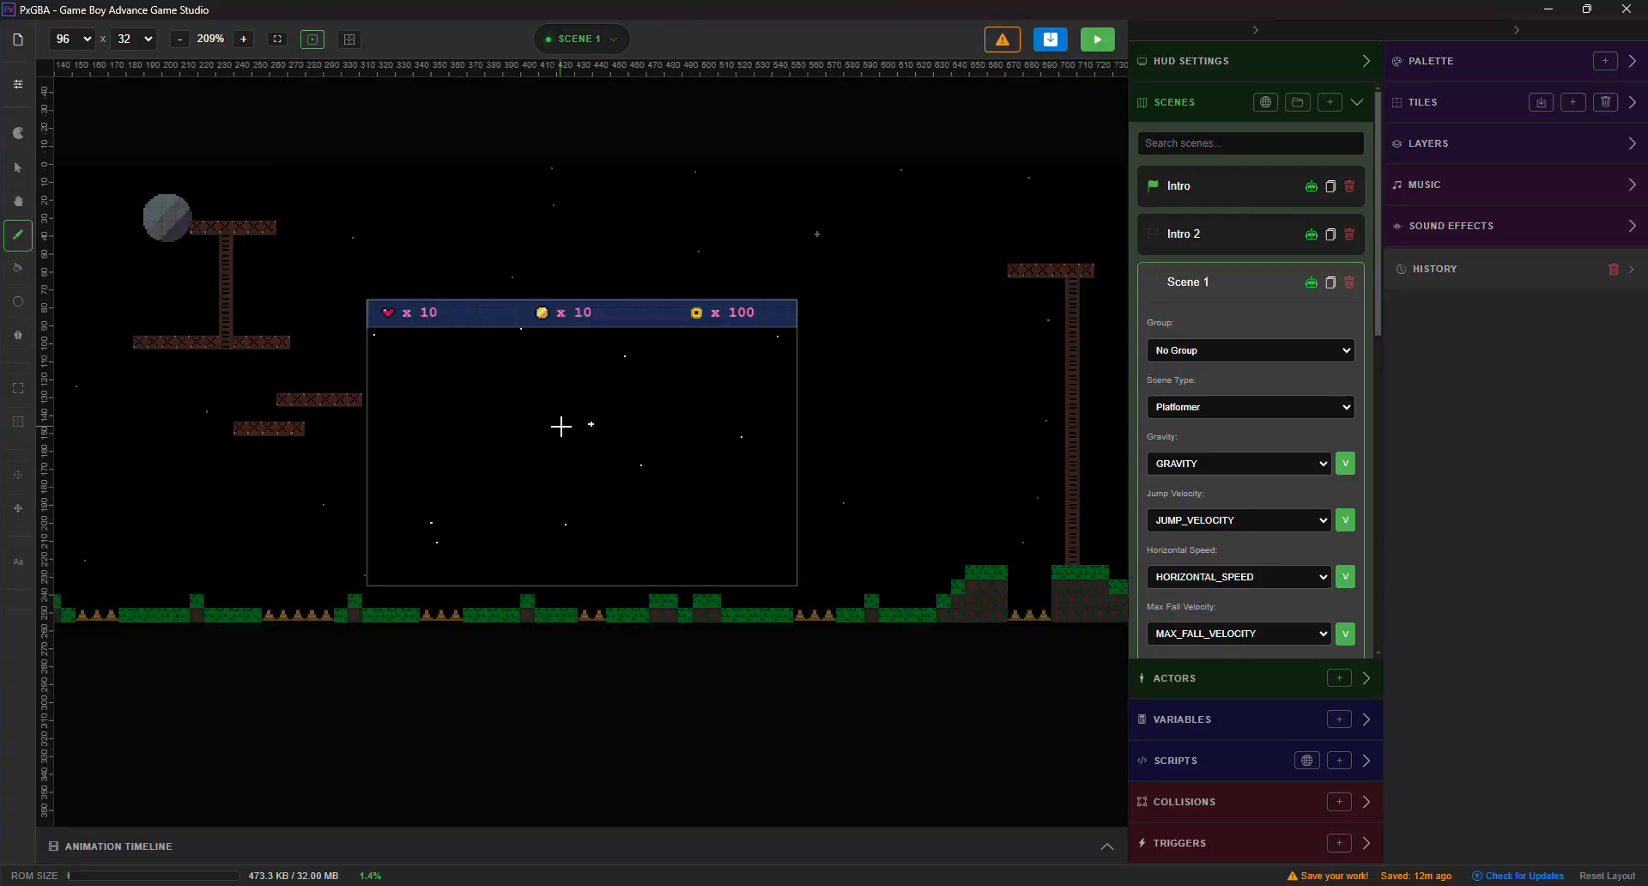
drag(567, 427, 1053, 397)
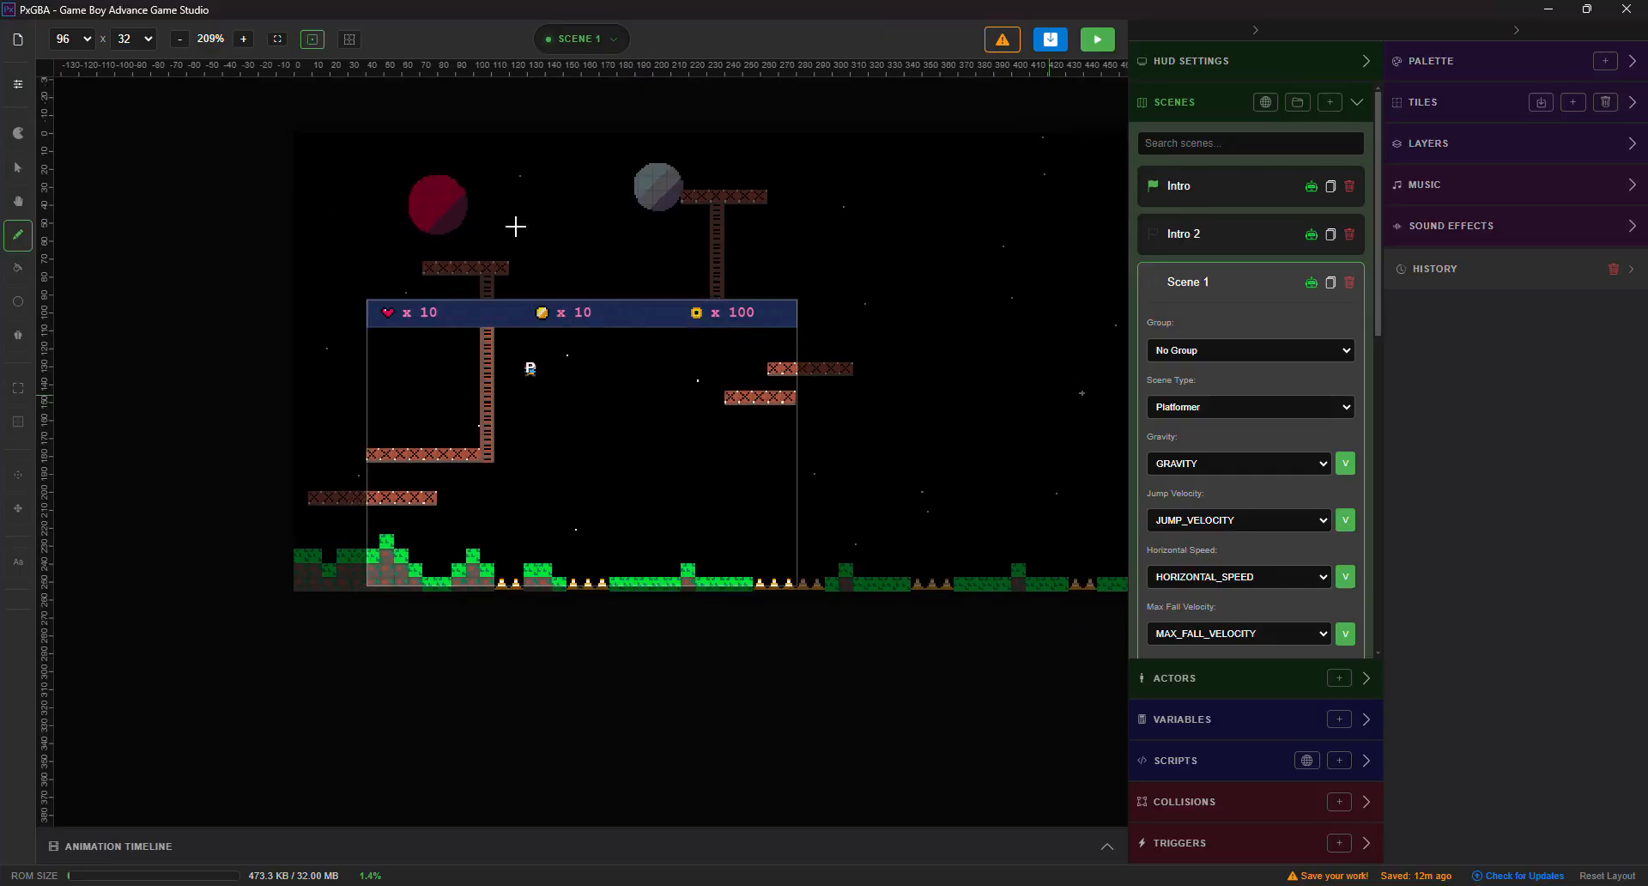
scroll(1264, 294, down, 1)
scroll(1262, 290, down, 5)
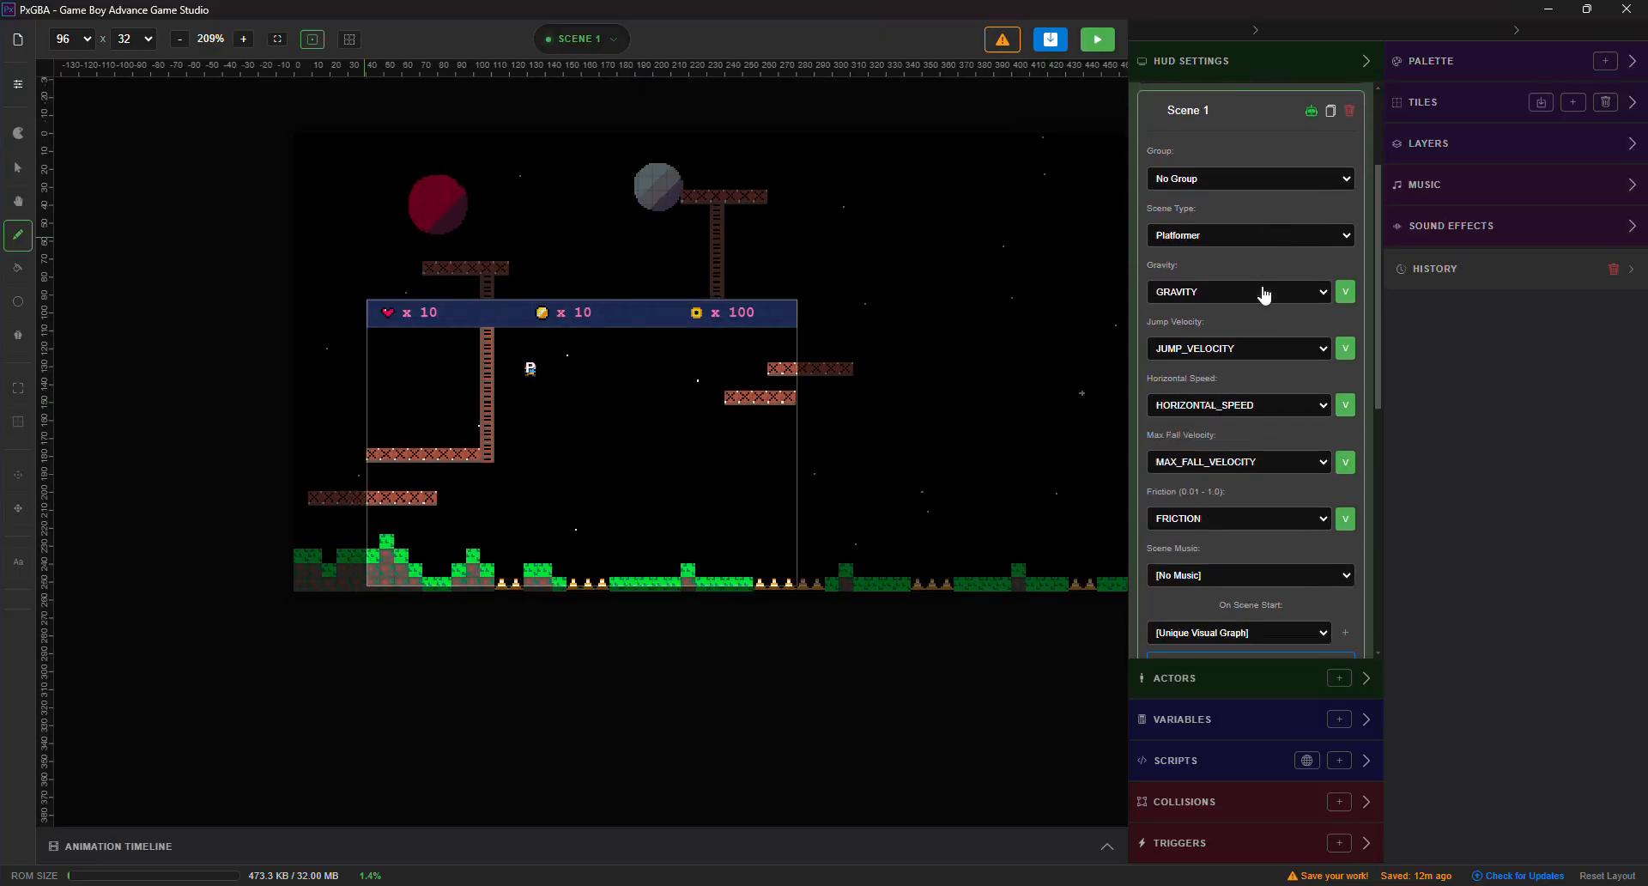
scroll(1262, 291, up, 4)
scroll(1277, 358, up, 2)
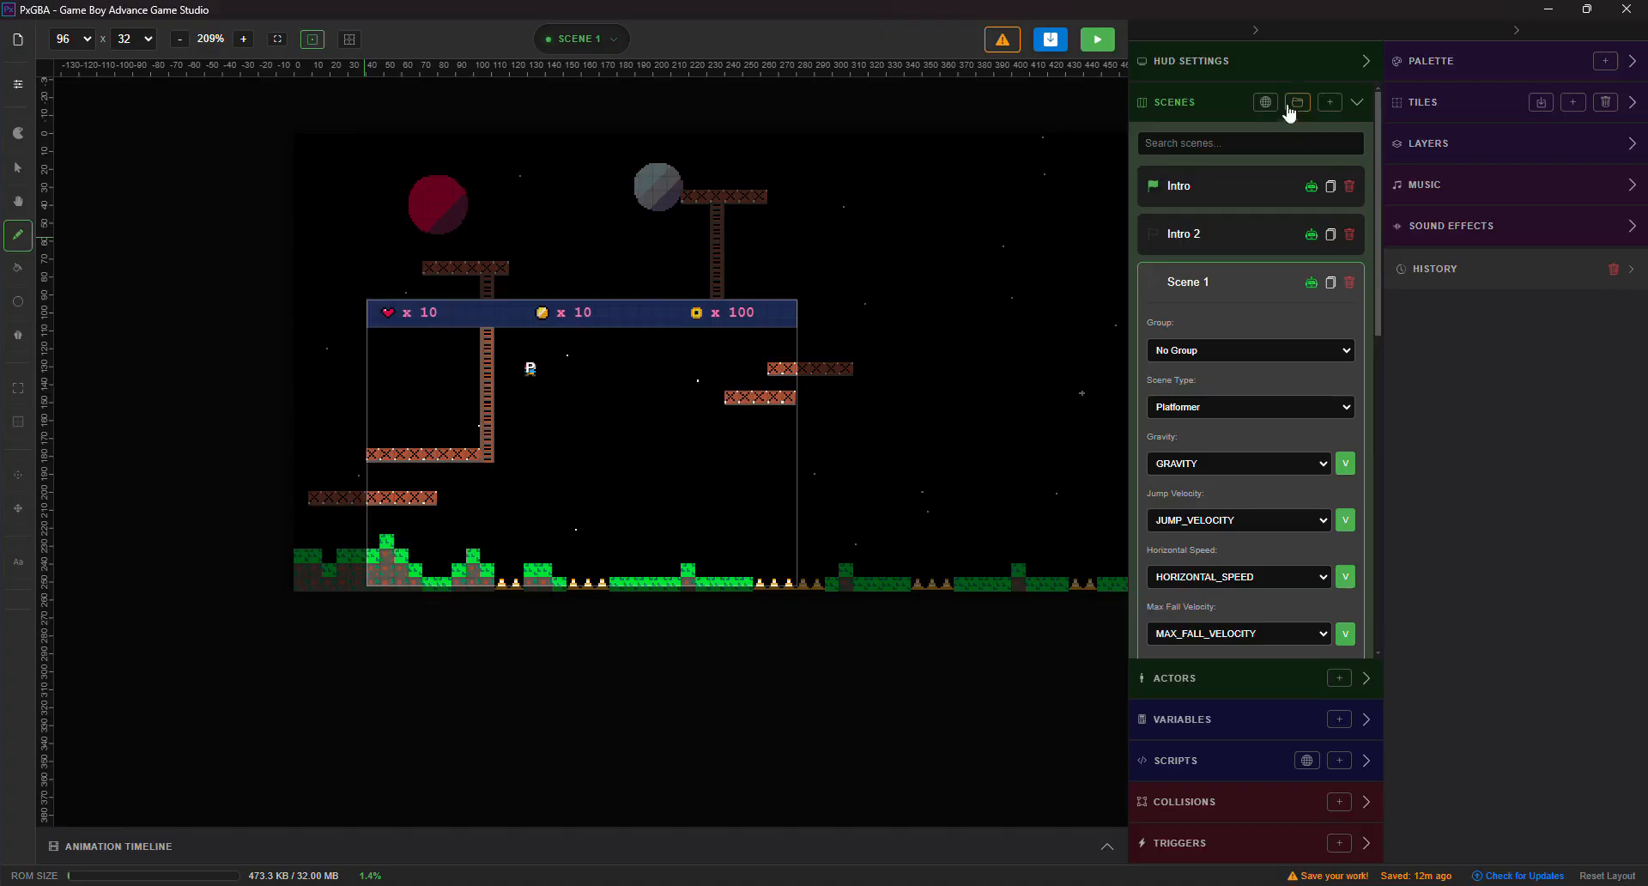
- Open the Pause Screen scene and examine its layout and settings, then return to the start of the scene list
scroll(1236, 310, down, 8)
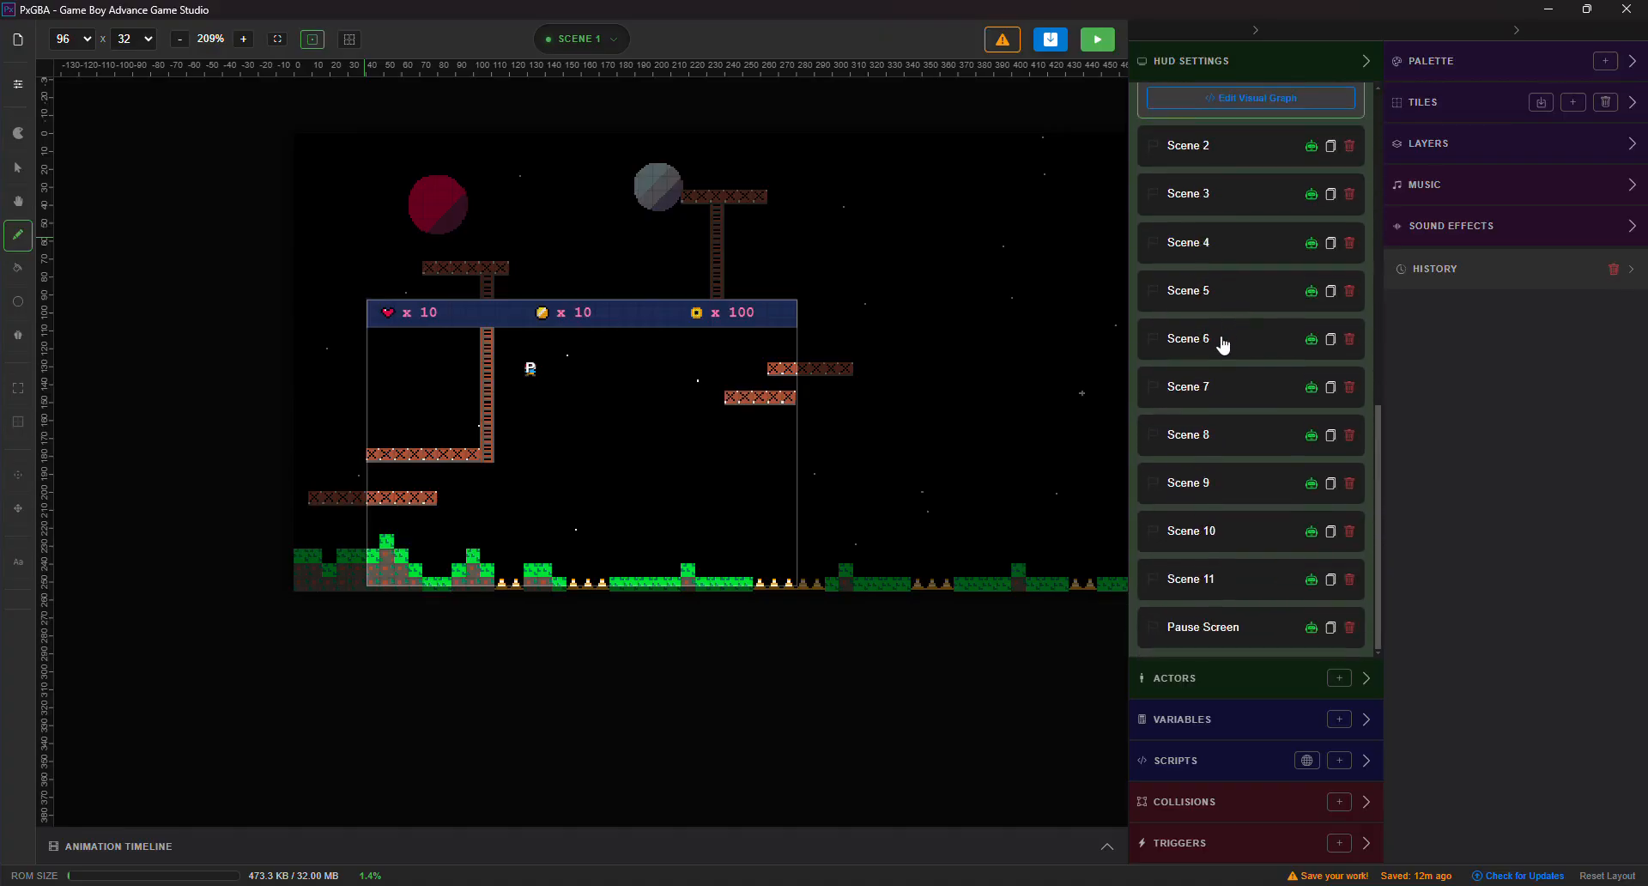
mouse_move(1222, 343)
mouse_down()
mouse_move(1228, 225)
mouse_move(1223, 362)
mouse_move(1218, 336)
mouse_up()
click(1234, 637)
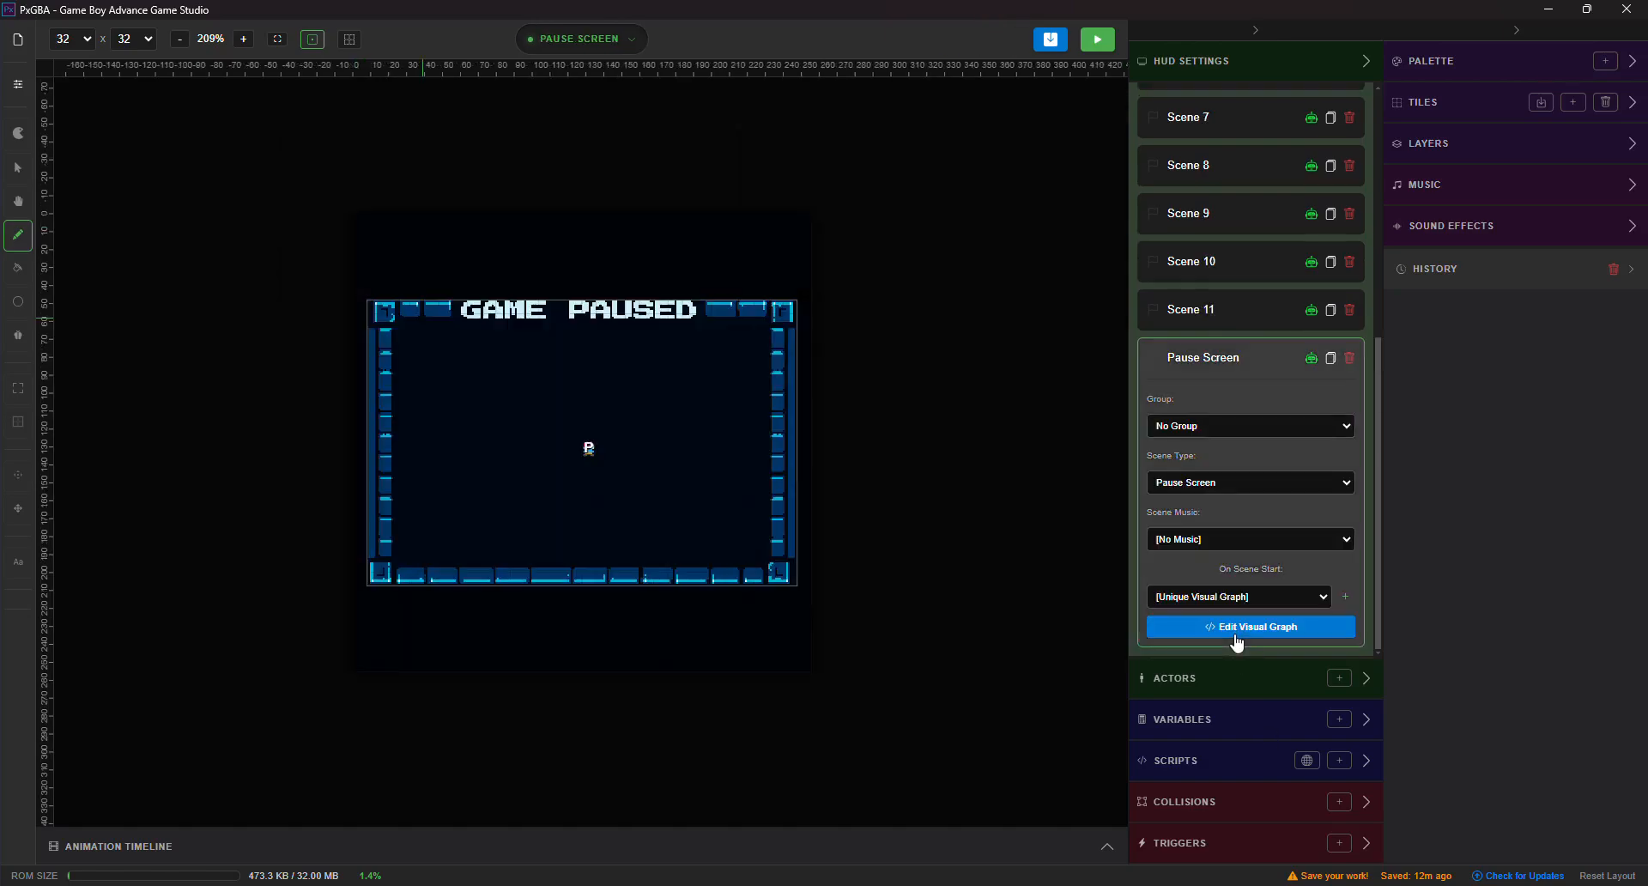
scroll(567, 277, up, 2)
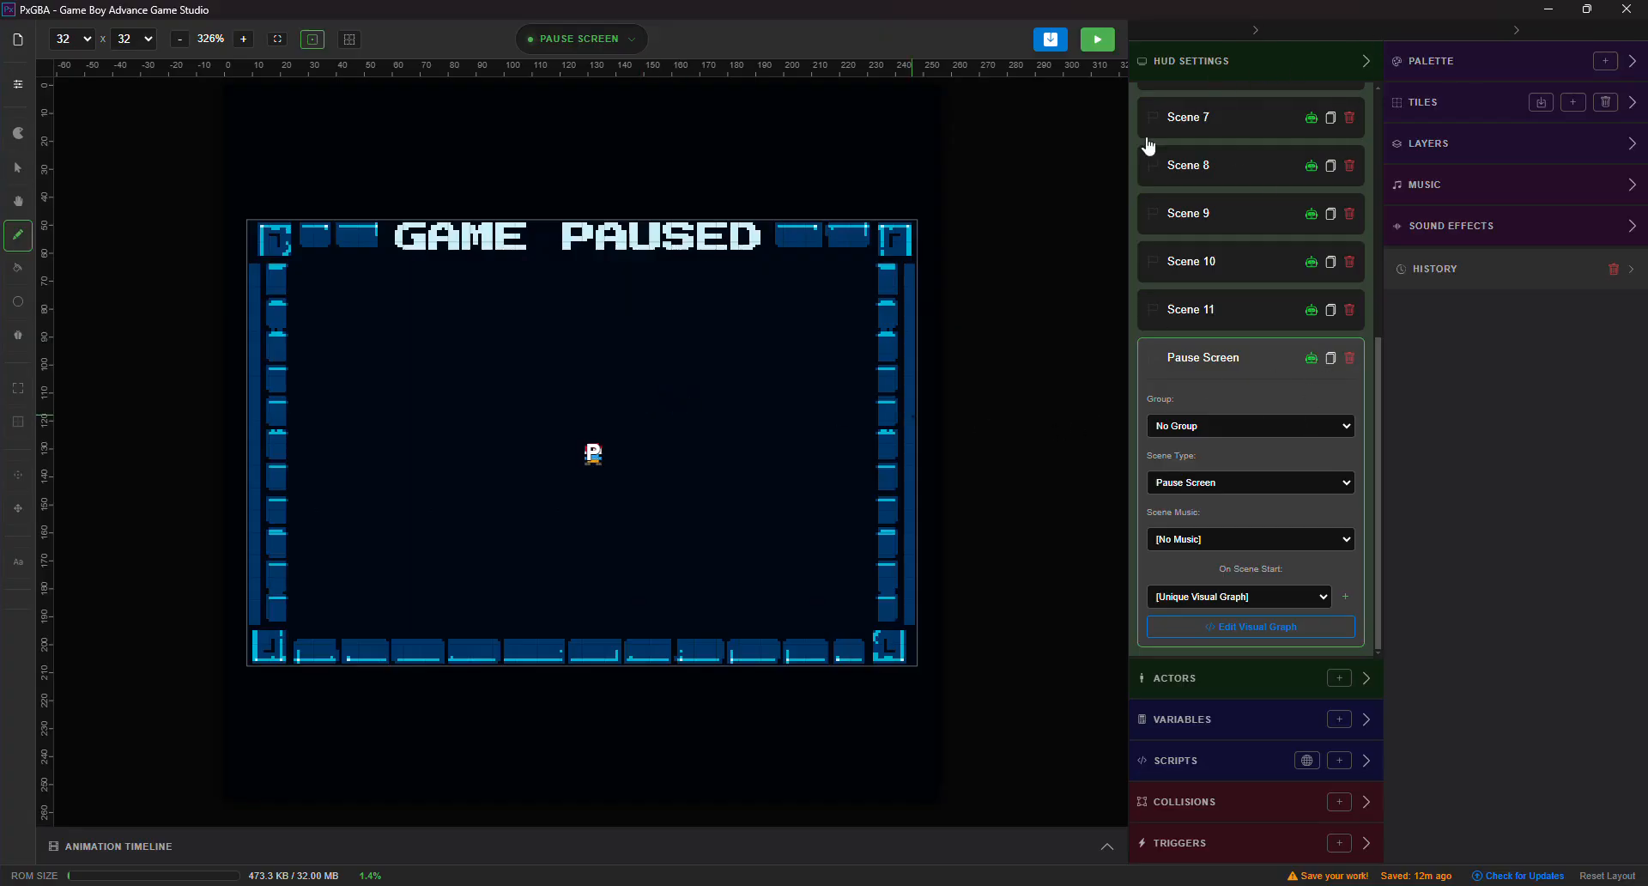
scroll(1234, 213, up, 5)
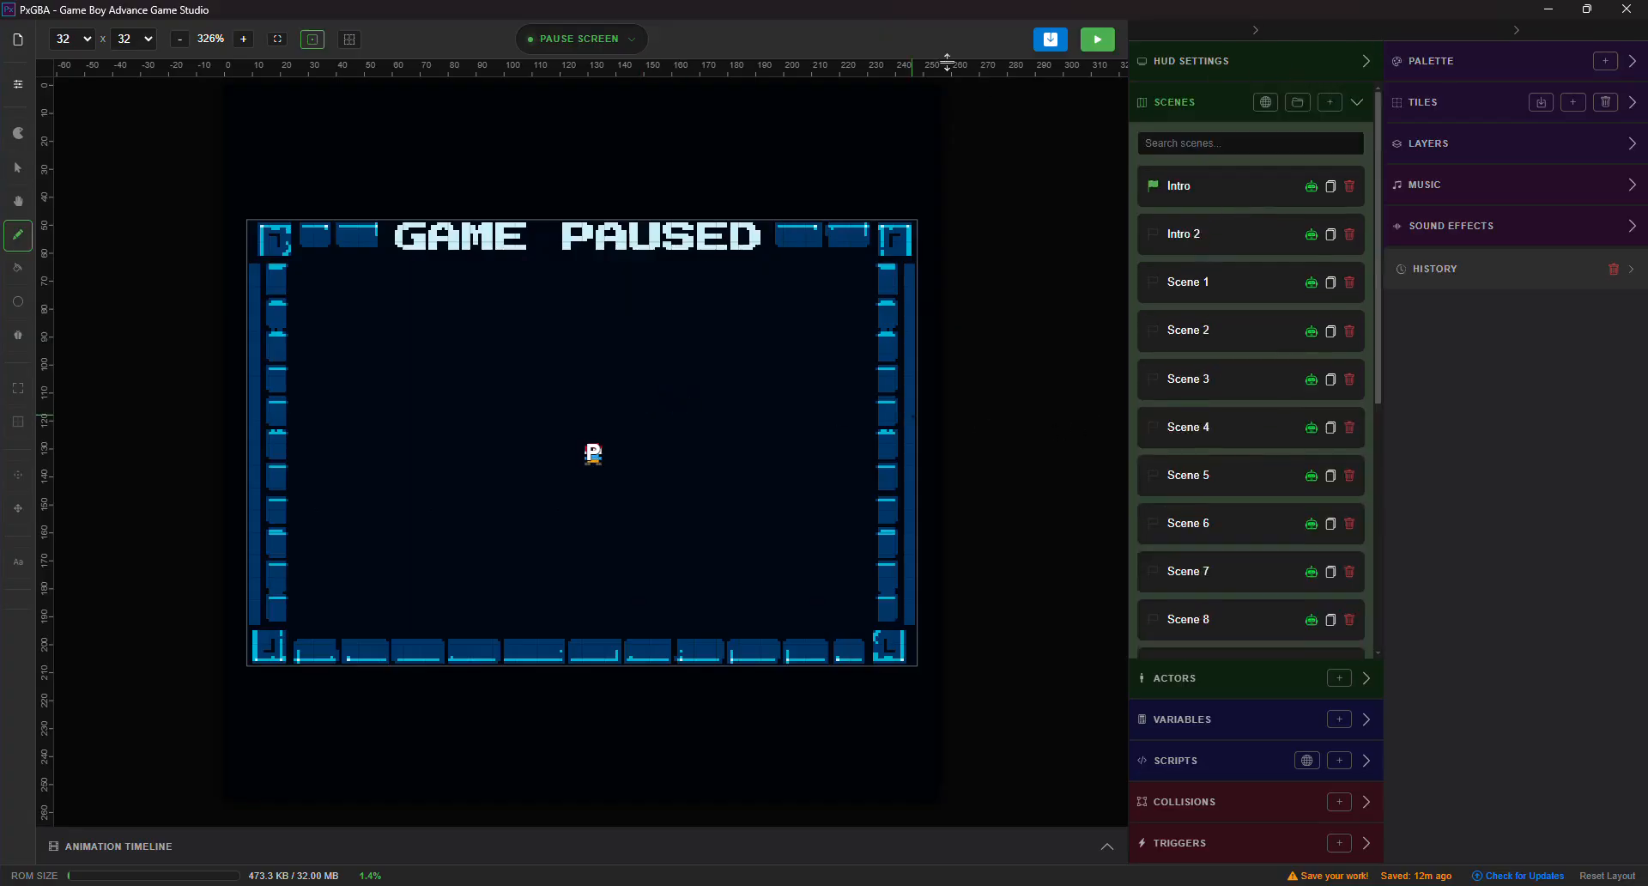